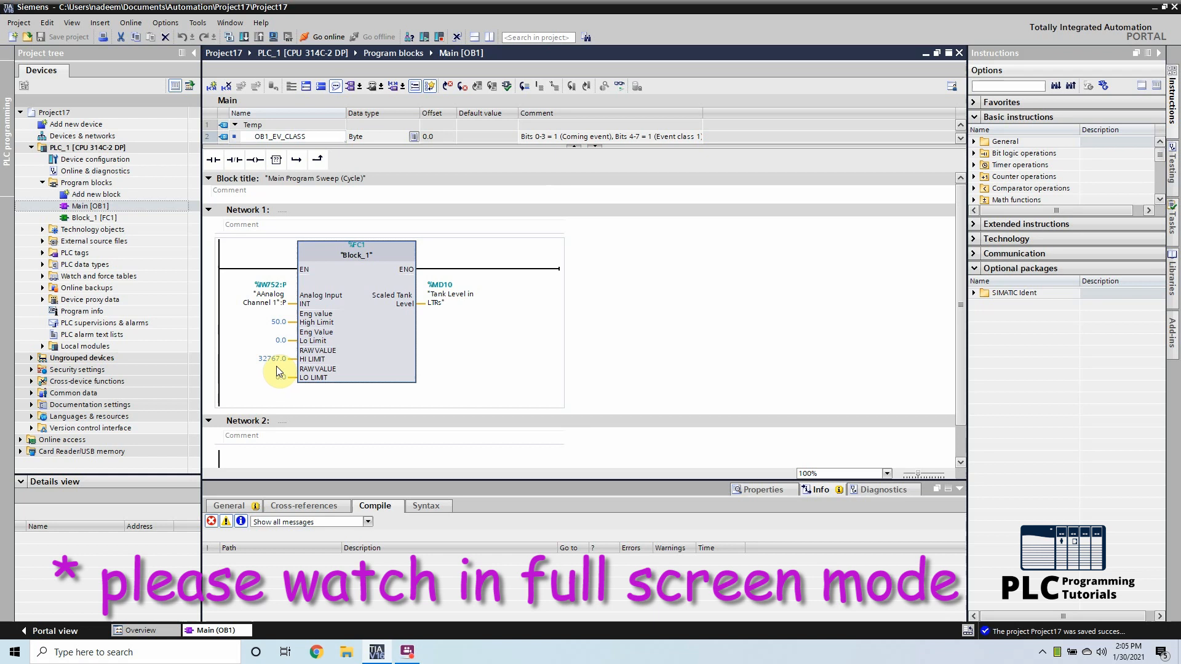
Step: Assign MD20 to the engineering value high limit and MD30 to the engineering value low limit of Block_1 in Network 1
{"action": "left_click", "coordinate": [438, 298]}
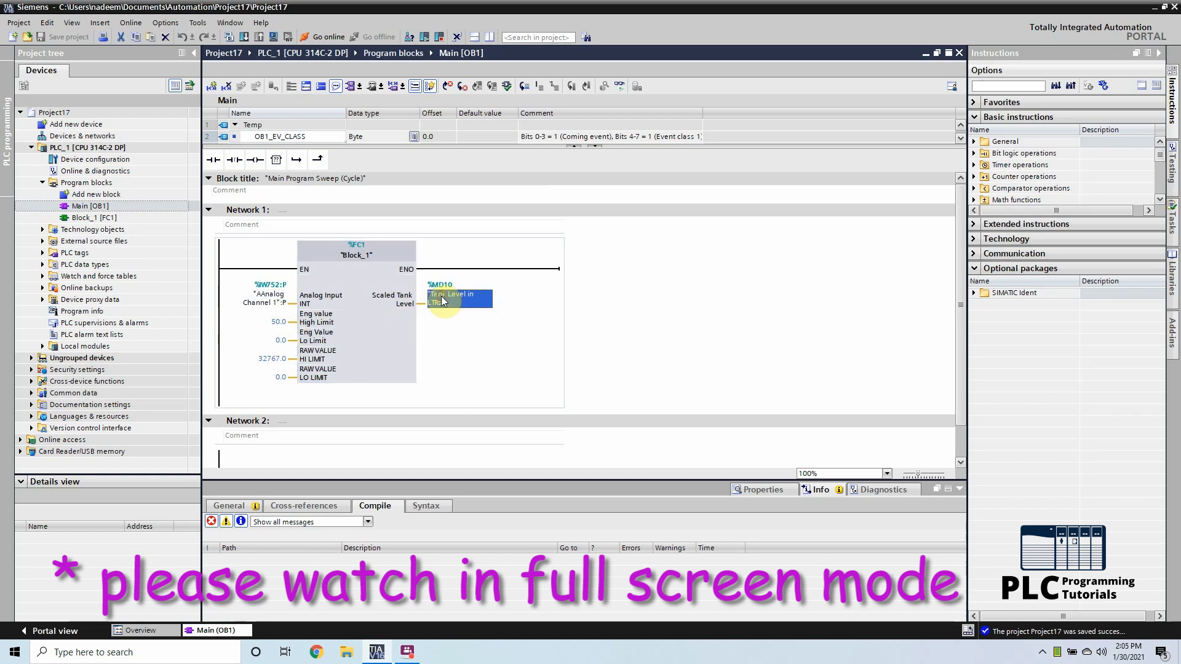
{"action": "left_click", "coordinate": [261, 322]}
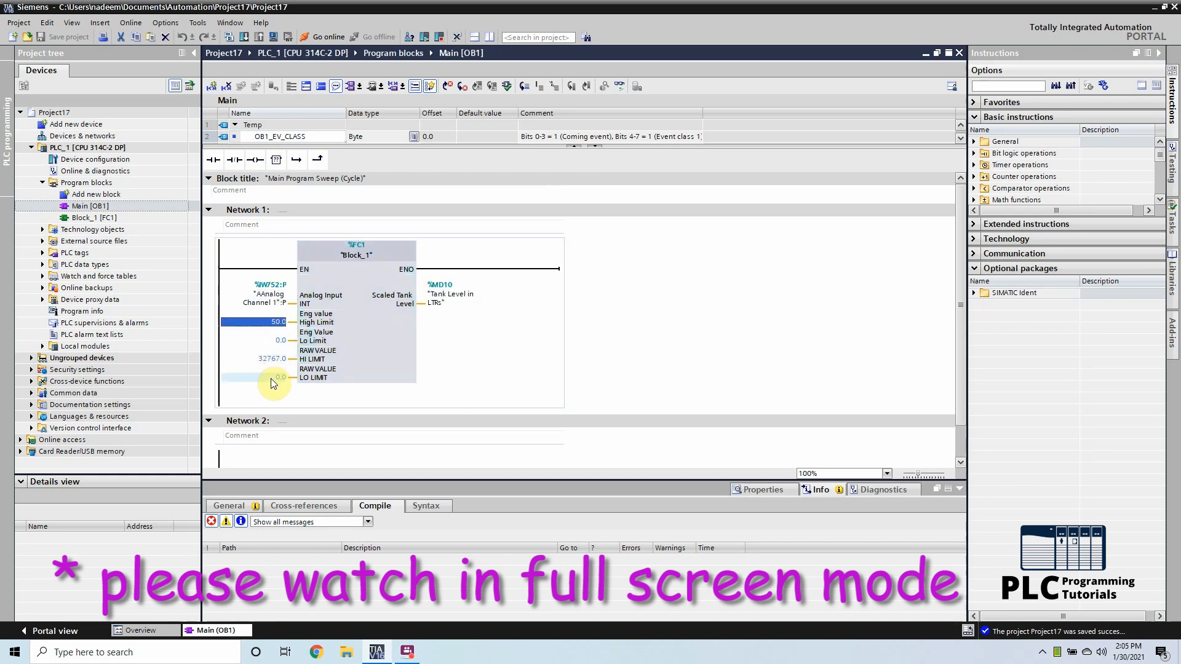
{"action": "left_click", "coordinate": [270, 325]}
{"action": "type", "text": "md"}
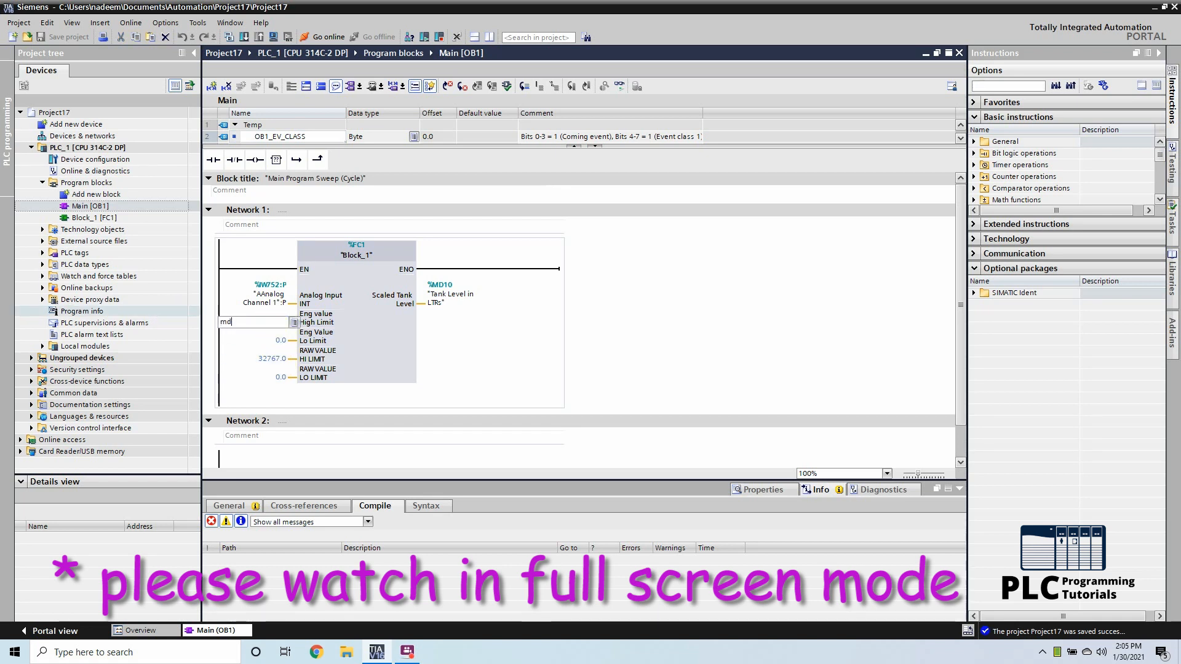
{"action": "type", "text": "20"}
{"action": "key", "text": "Return"}
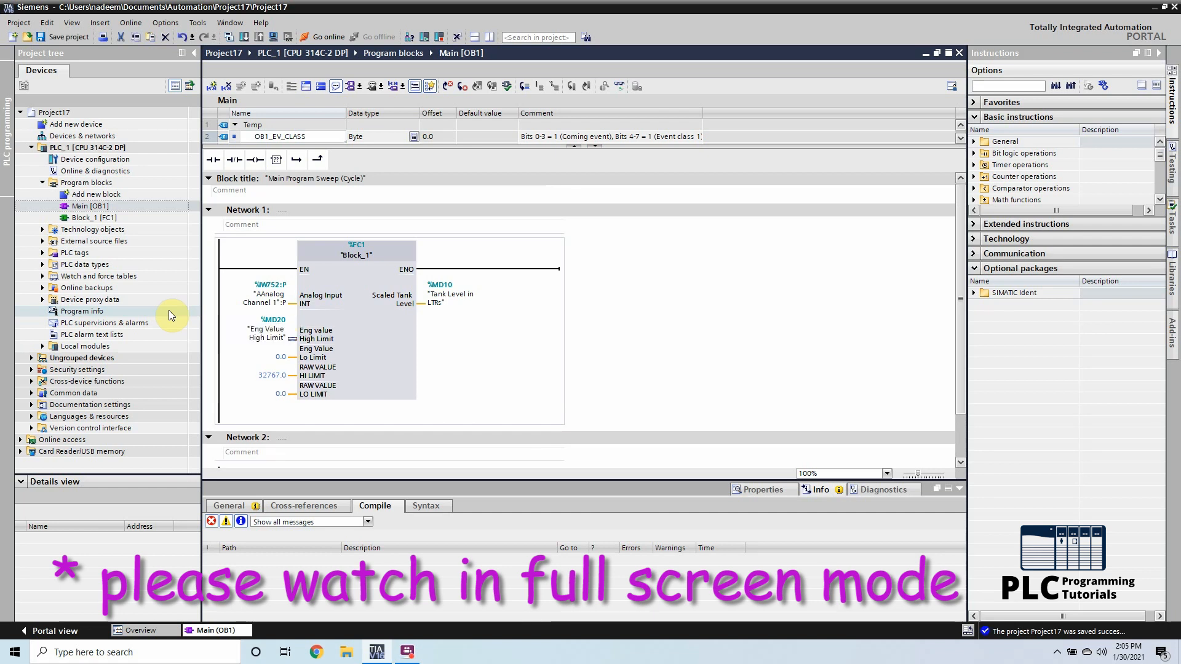
{"action": "left_click", "coordinate": [270, 357]}
{"action": "type", "text": "md30"}
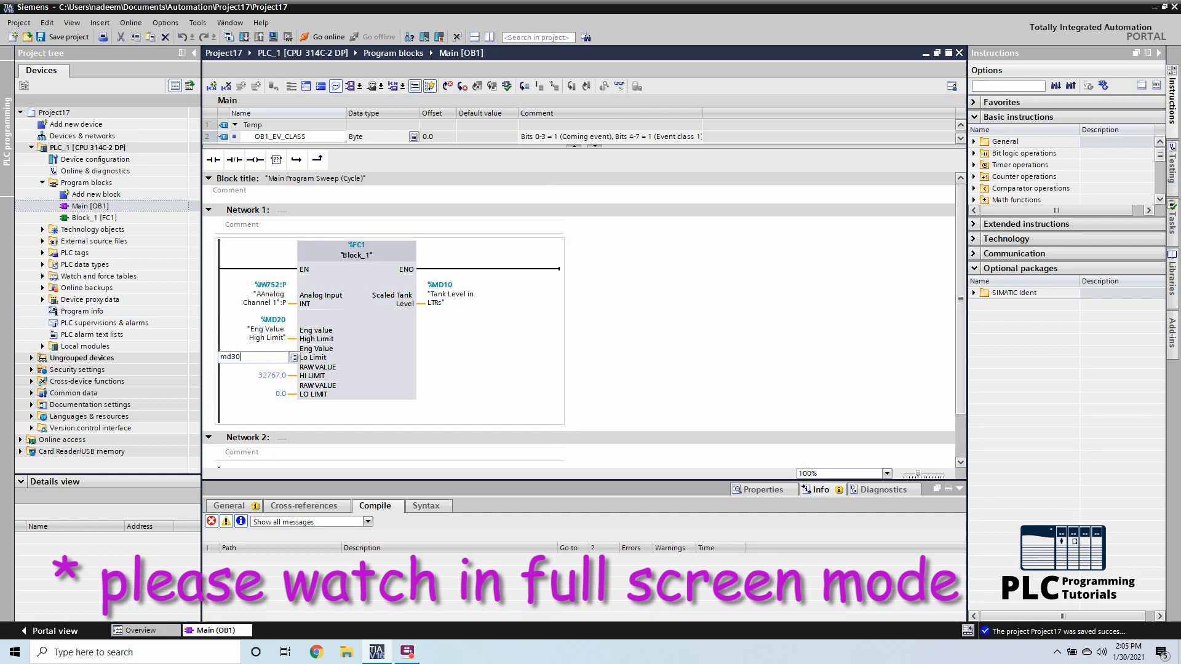
{"action": "key", "text": "Return"}
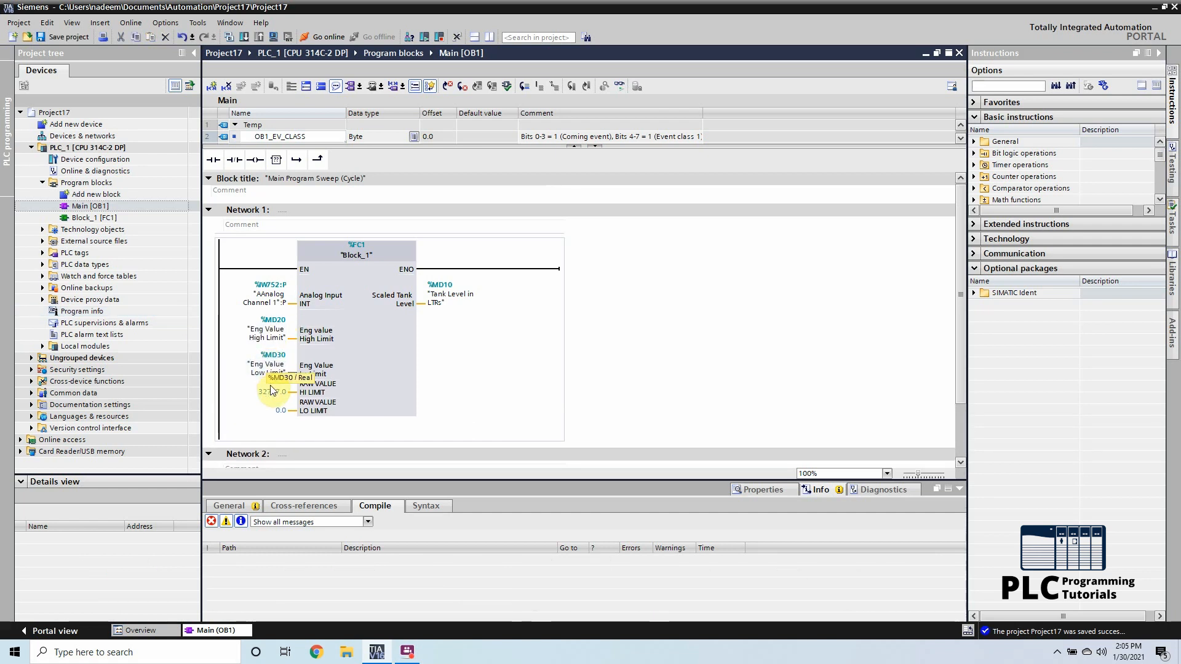
Step: Assign MD40 to the raw value high limit and MD50 to the raw value low limit of Block_1
{"action": "left_click", "coordinate": [272, 392]}
{"action": "type", "text": "md40"}
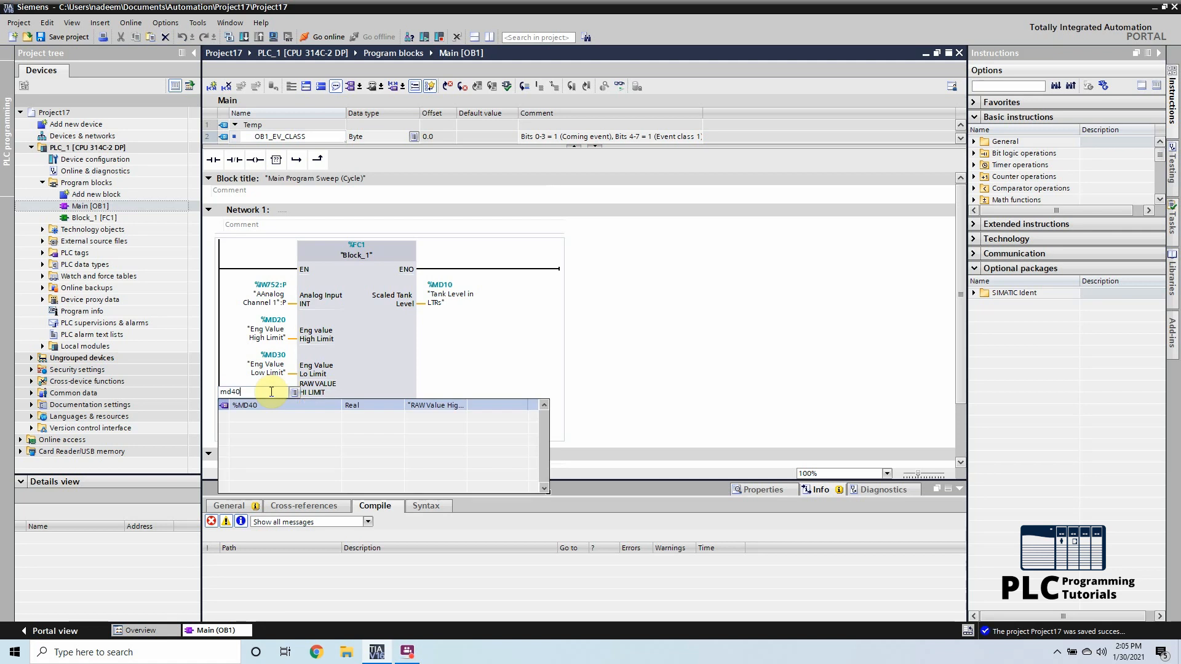
{"action": "key", "text": "Return"}
{"action": "left_click", "coordinate": [275, 428]}
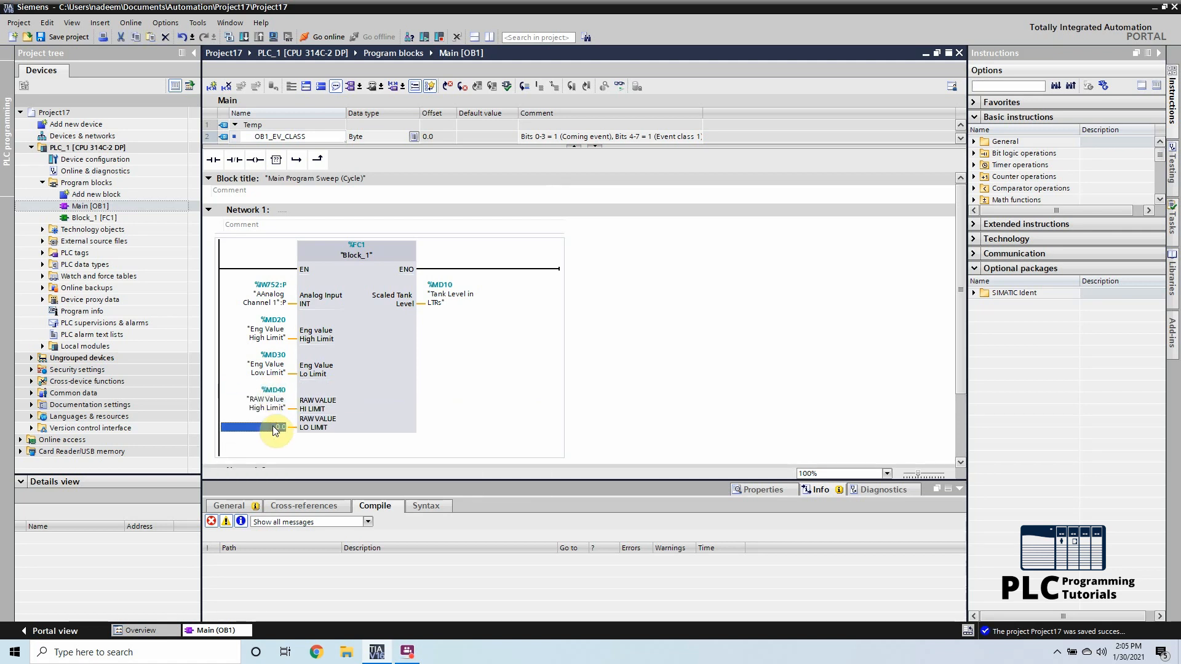
{"action": "type", "text": "md"}
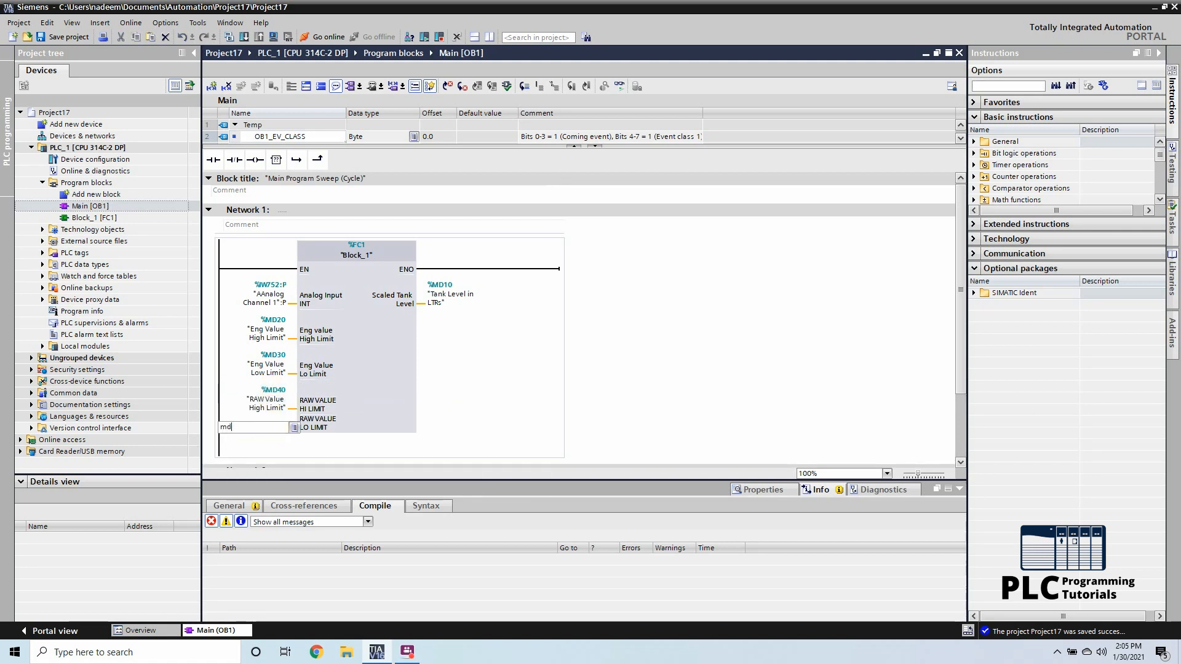
{"action": "type", "text": "50"}
{"action": "key", "text": "Return"}
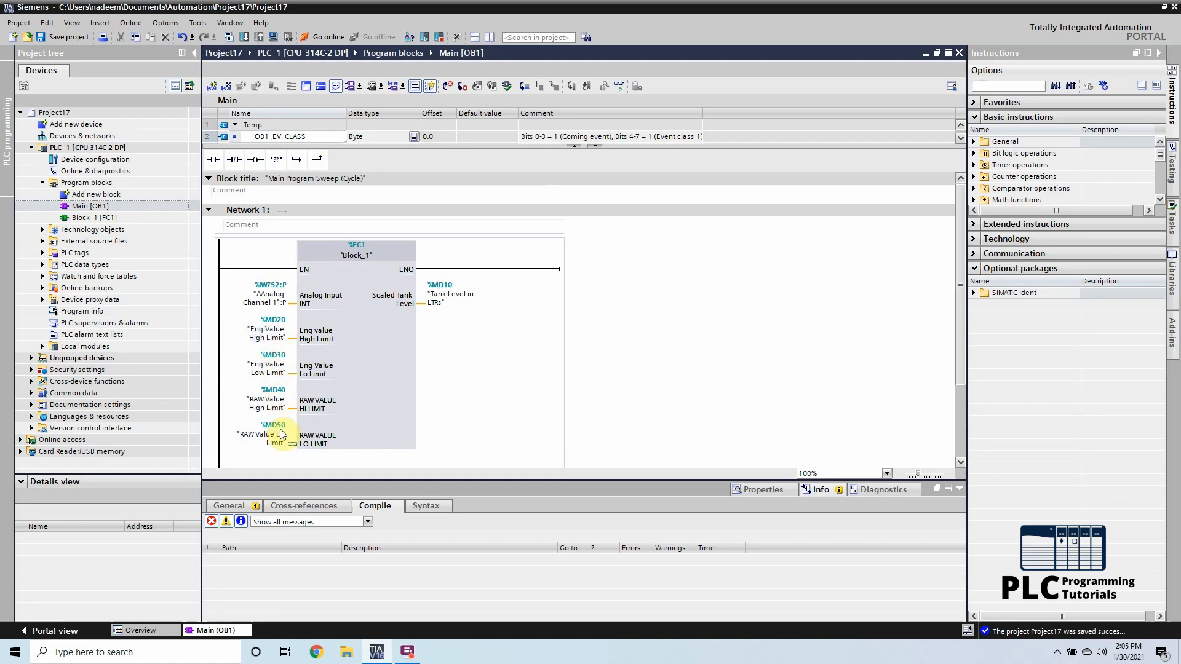
{"action": "left_click", "coordinate": [281, 435]}
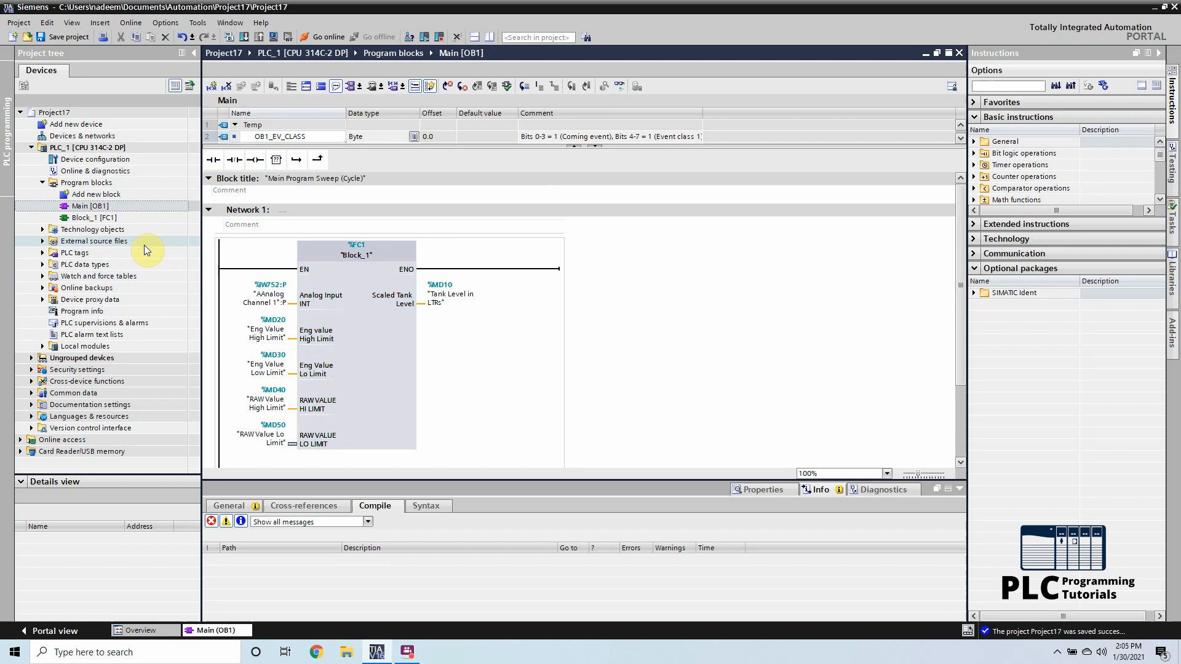
Step: Add a 7-inch SIMATIC TP700 Comfort HMI panel to the project and finish its device wizard with the default settings
{"action": "left_click", "coordinate": [103, 125]}
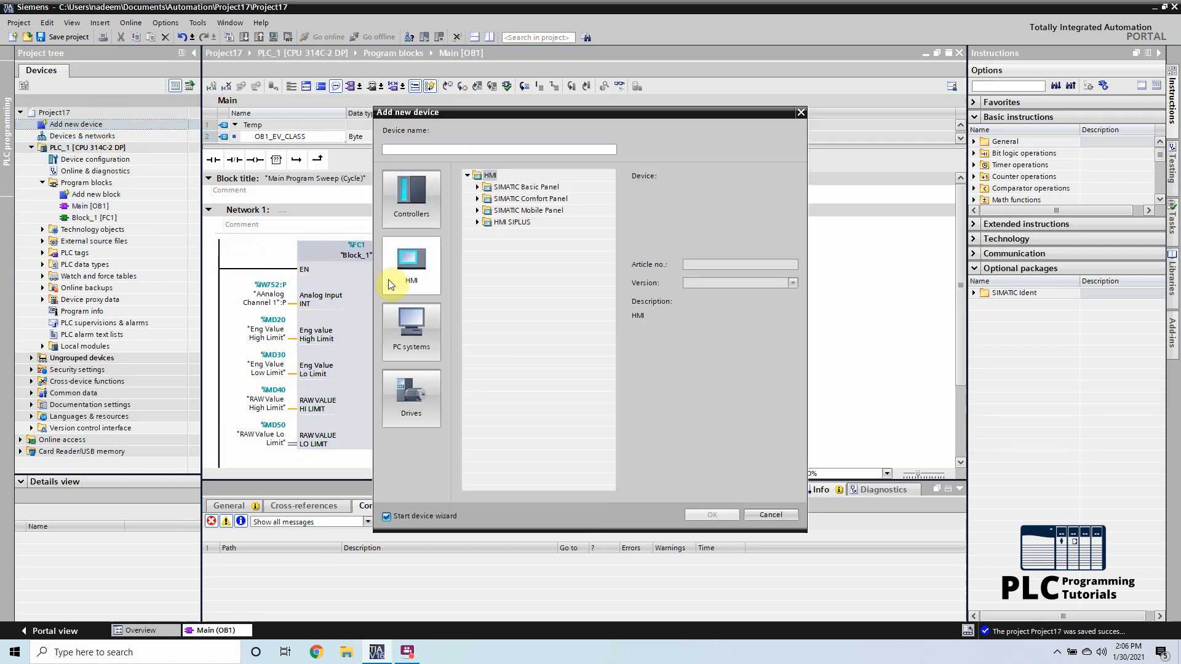
{"action": "left_click", "coordinate": [391, 281]}
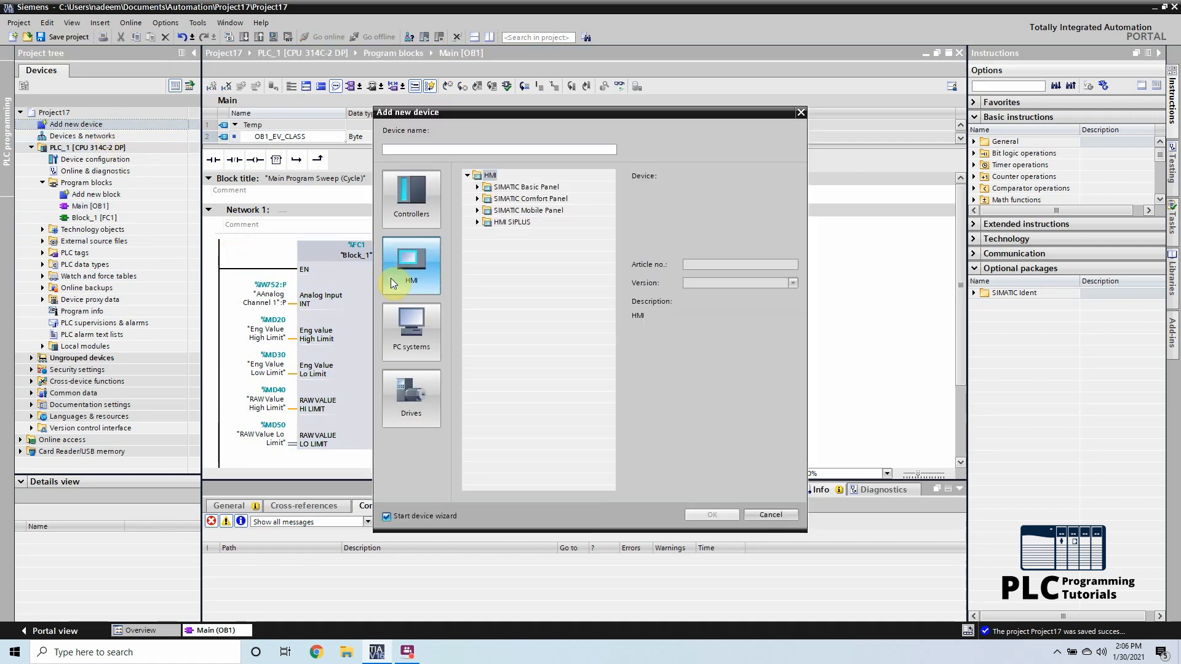
{"action": "left_click", "coordinate": [477, 198]}
{"action": "left_click", "coordinate": [487, 222]}
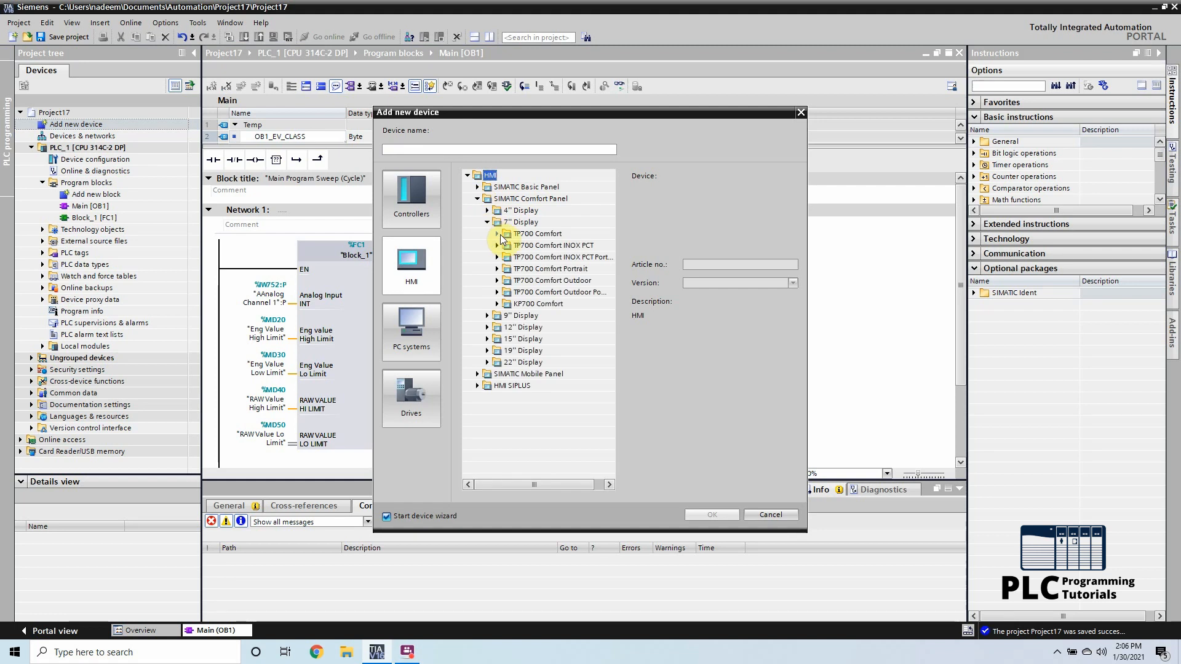
{"action": "left_click", "coordinate": [497, 233]}
{"action": "left_click", "coordinate": [541, 245]}
{"action": "left_click", "coordinate": [712, 515]}
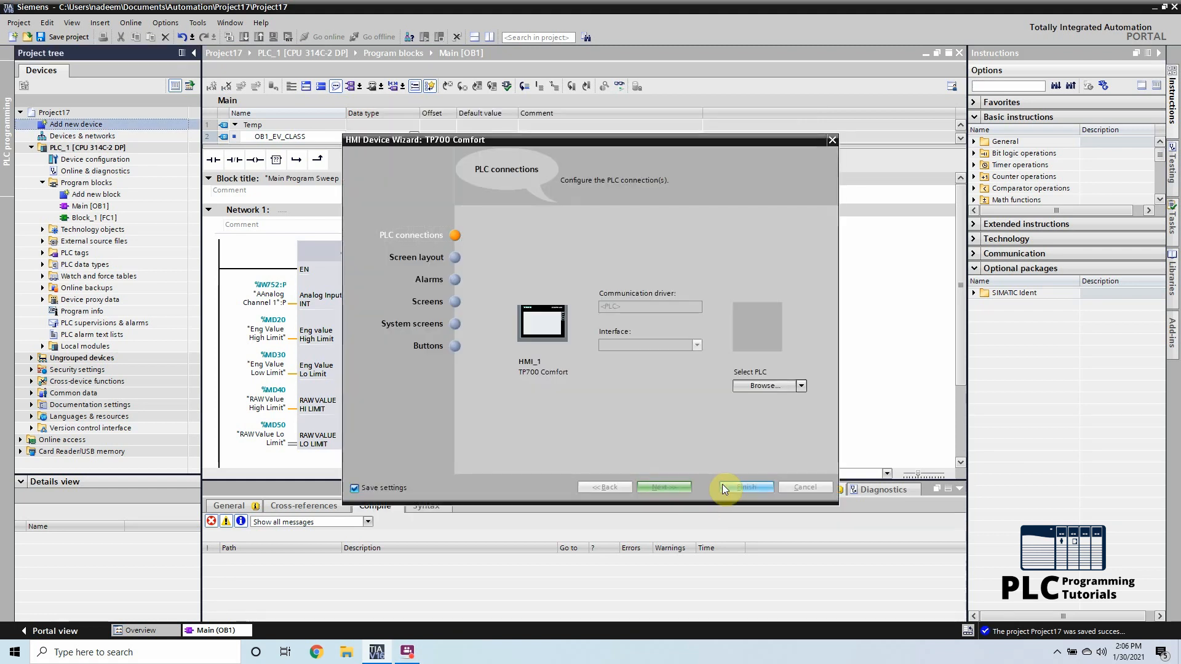
{"action": "left_click", "coordinate": [722, 486]}
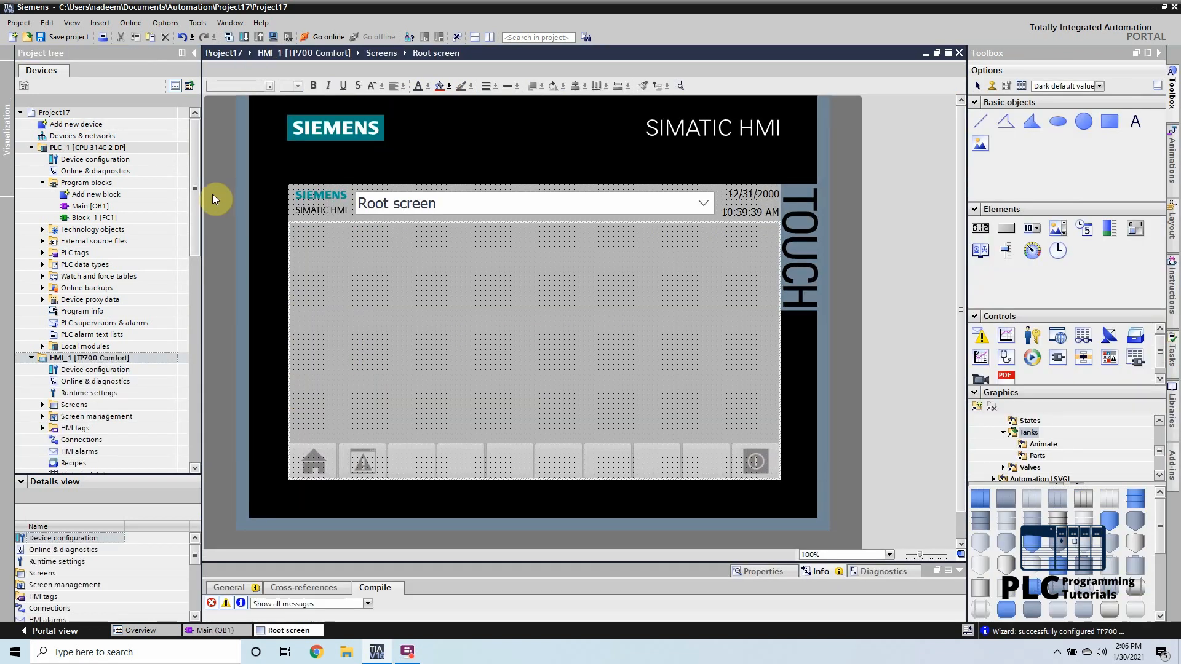
Step: Create an HMI connection between PLC_1 and HMI_1 in the network view
{"action": "left_click", "coordinate": [106, 159]}
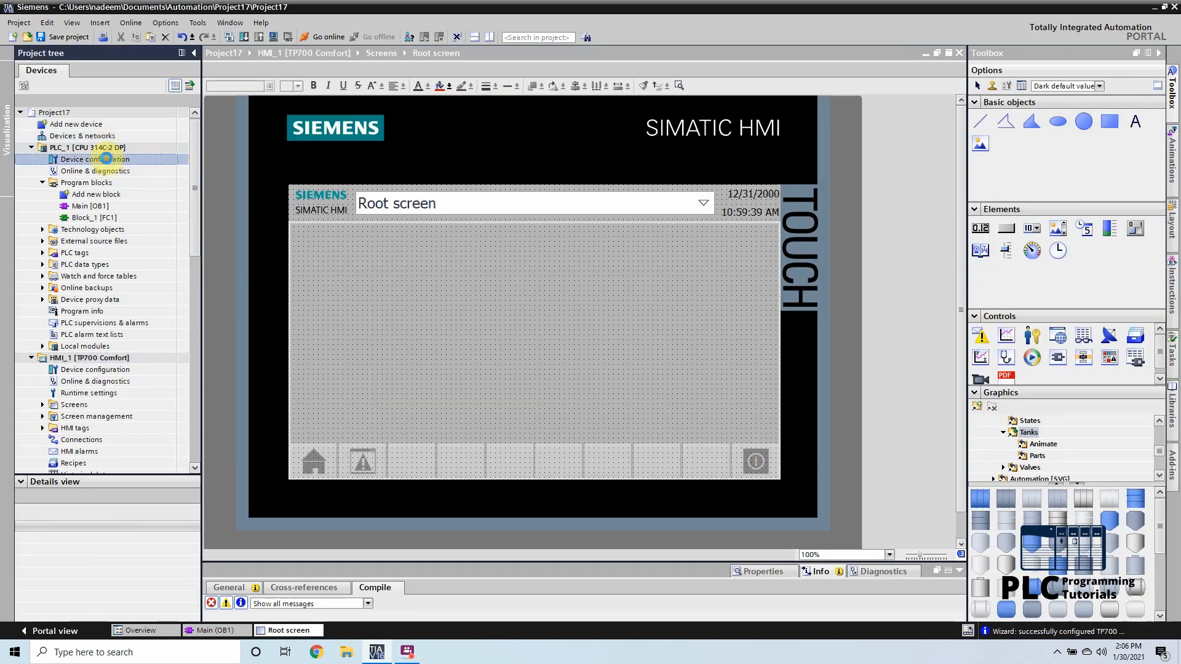
{"action": "double_click", "coordinate": [106, 159]}
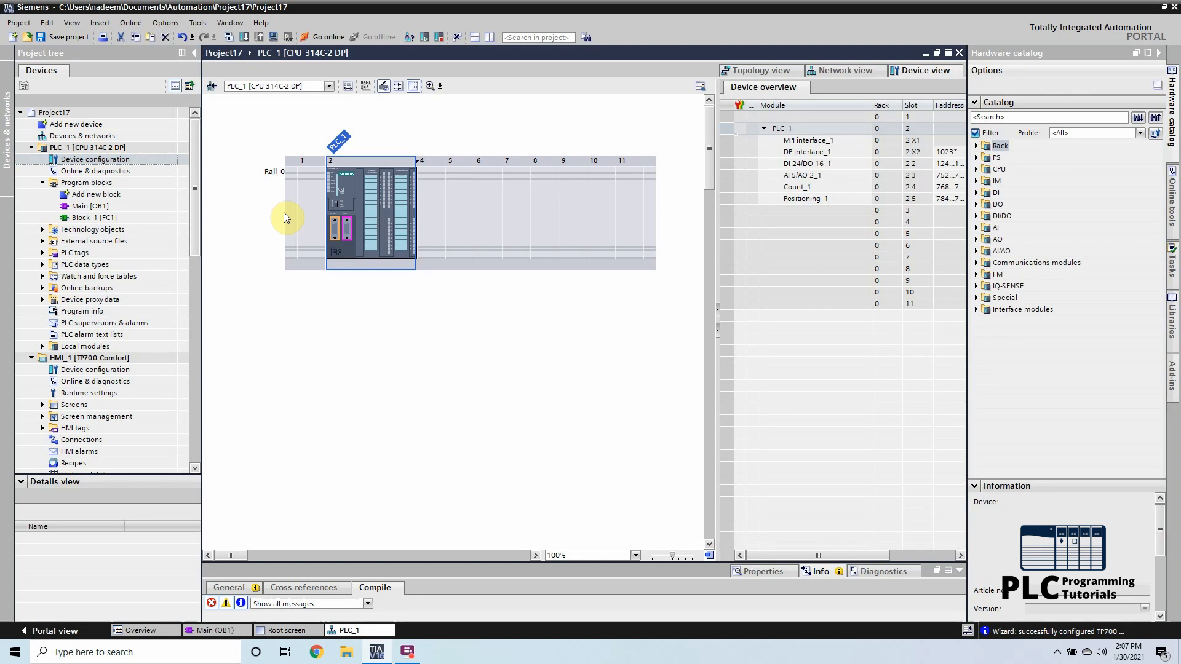
{"action": "left_click", "coordinate": [843, 71]}
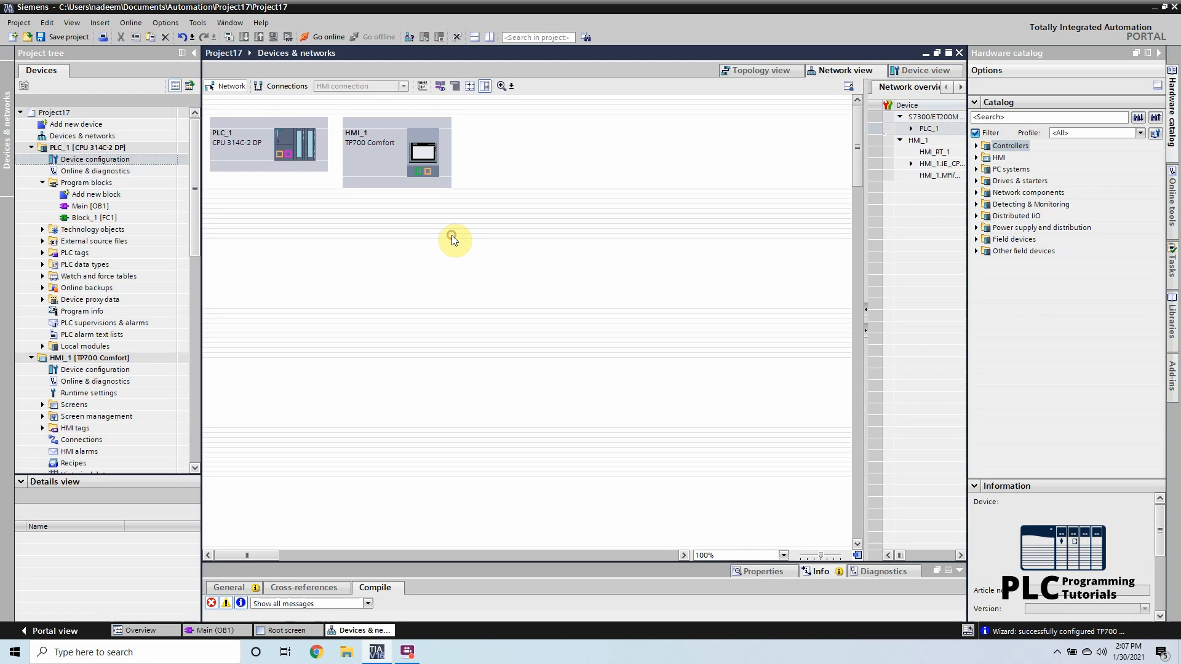
{"action": "left_click", "coordinate": [286, 87]}
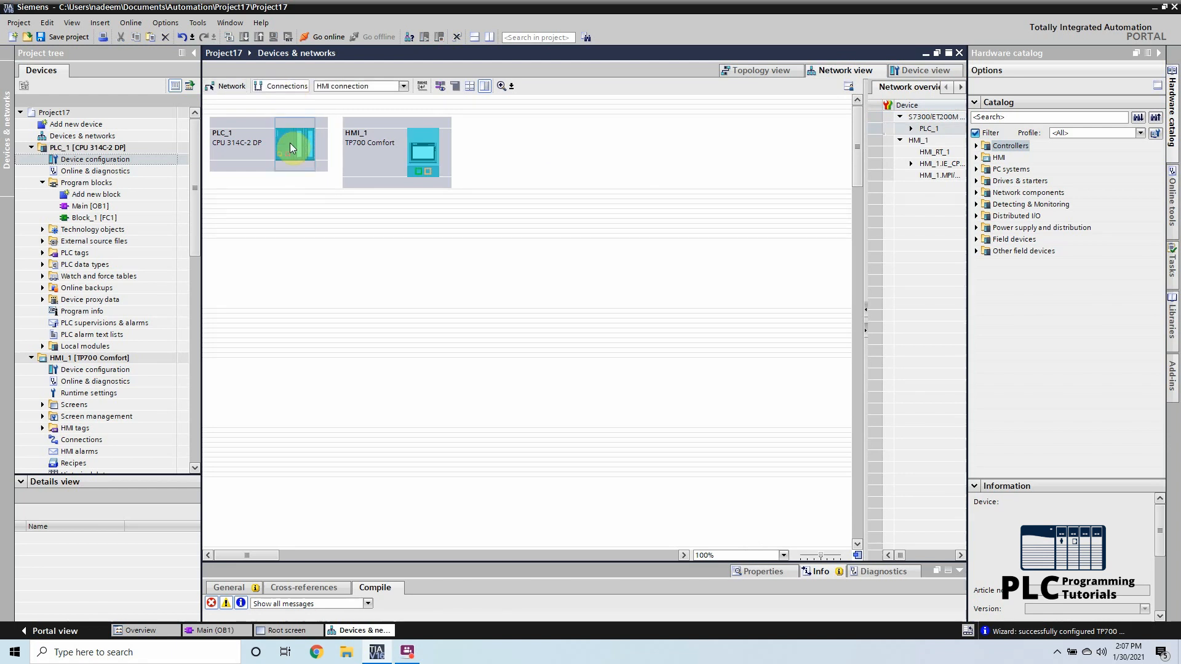
{"action": "left_click_drag", "start_coordinate": [281, 154], "coordinate": [429, 177]}
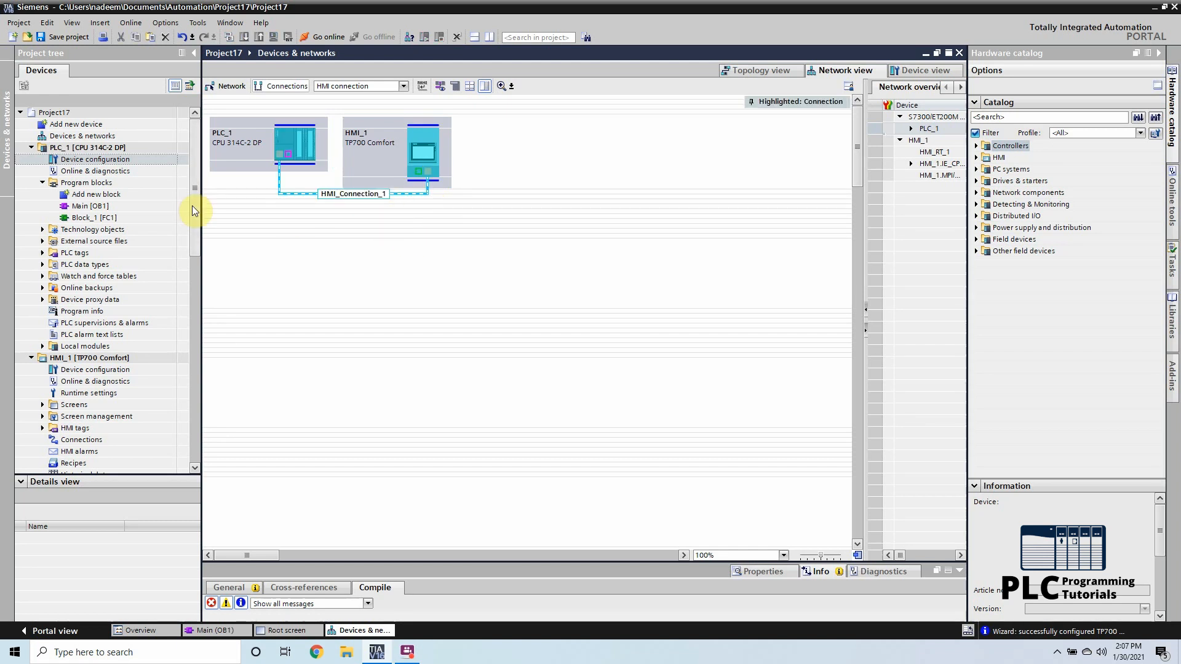
Step: Open the Root screen of HMI_1 for editing, with the PLC_1 branch of the project tree collapsed
{"action": "left_click", "coordinate": [32, 150]}
{"action": "left_click", "coordinate": [32, 148]}
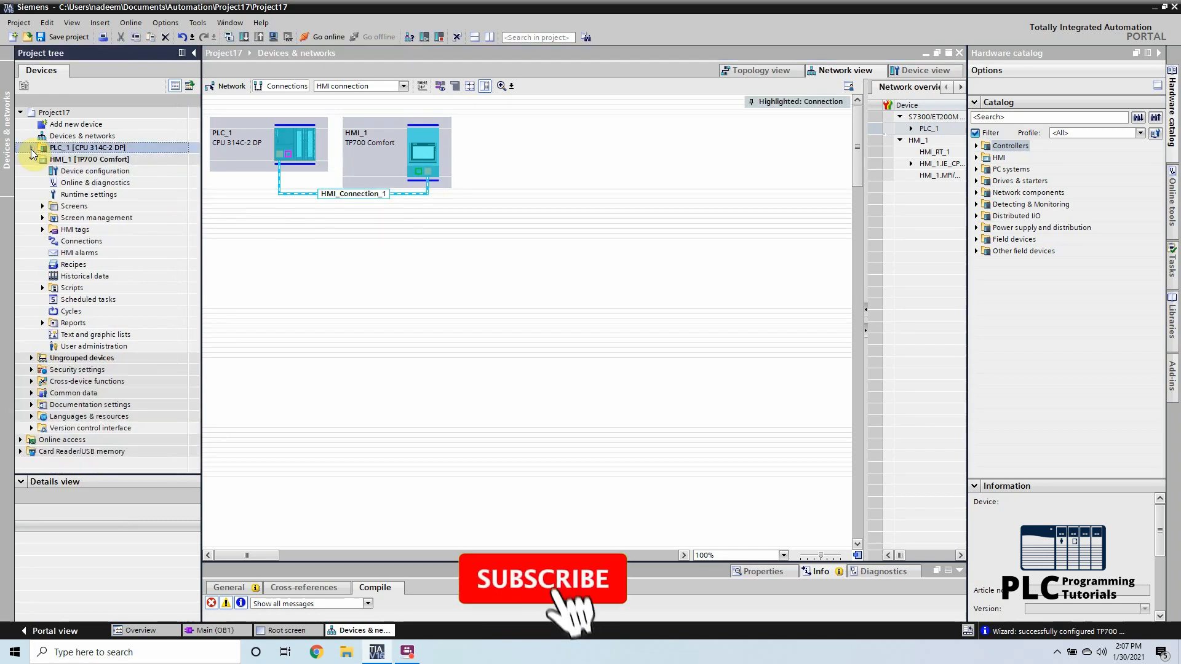
{"action": "left_click", "coordinate": [43, 207]}
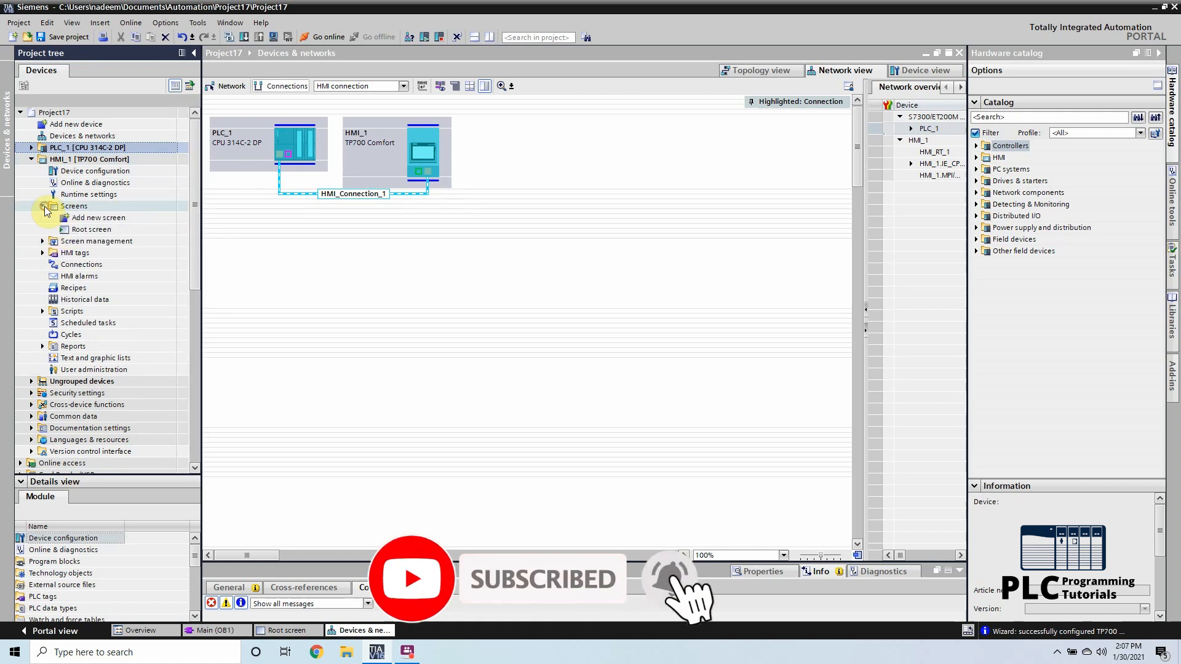
{"action": "double_click", "coordinate": [74, 230]}
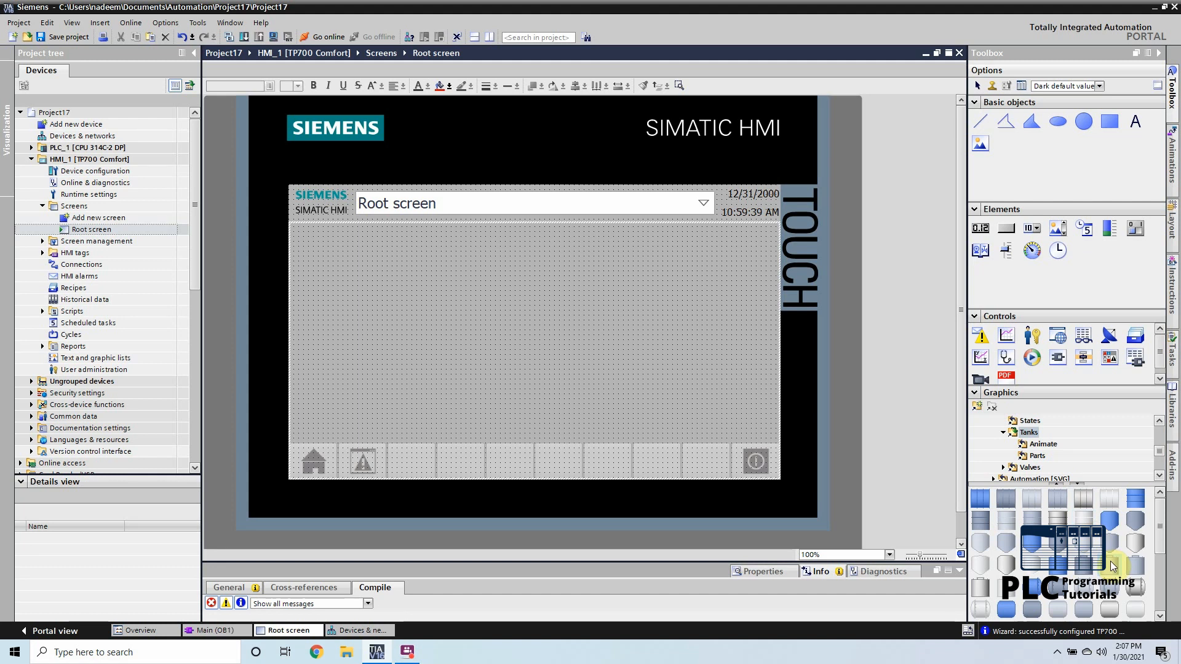
Step: Place a grey tank graphic on the left part of the Root screen and size it to nearly the full height of the work area
{"action": "left_click_drag", "start_coordinate": [1109, 561], "coordinate": [469, 441]}
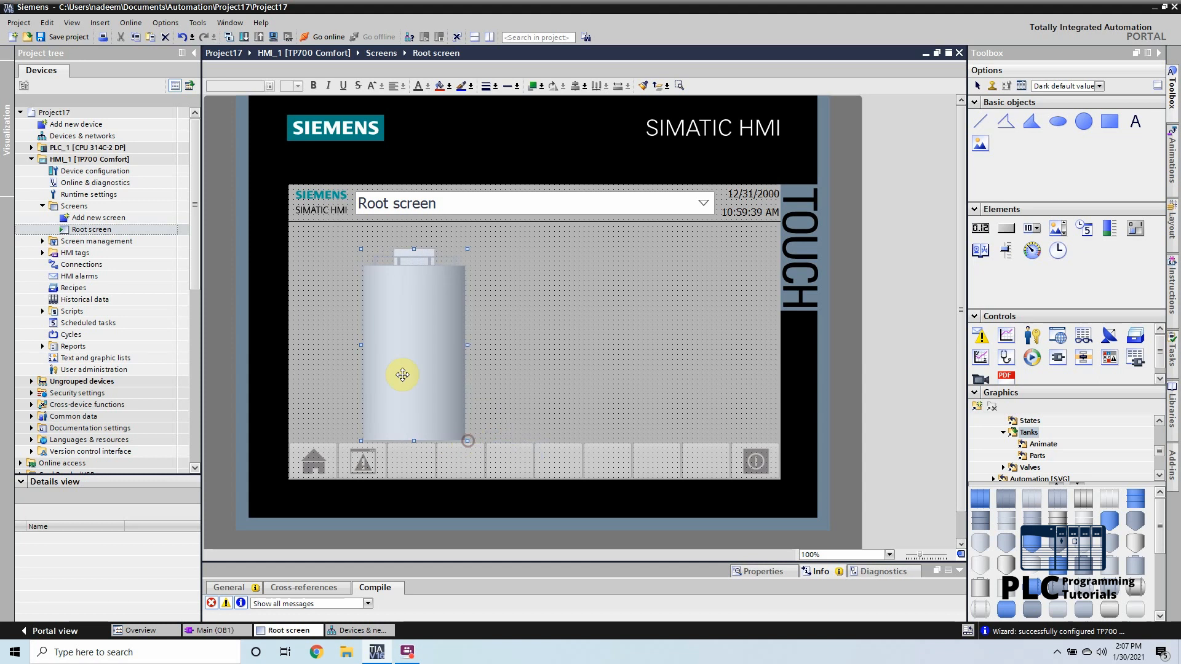
{"action": "left_click_drag", "start_coordinate": [404, 369], "coordinate": [390, 352]}
{"action": "mouse_move", "coordinate": [456, 423]}
{"action": "left_mouse_down"}
{"action": "mouse_move", "coordinate": [471, 446]}
{"action": "mouse_move", "coordinate": [446, 423]}
{"action": "left_mouse_up"}
{"action": "left_click", "coordinate": [579, 399]}
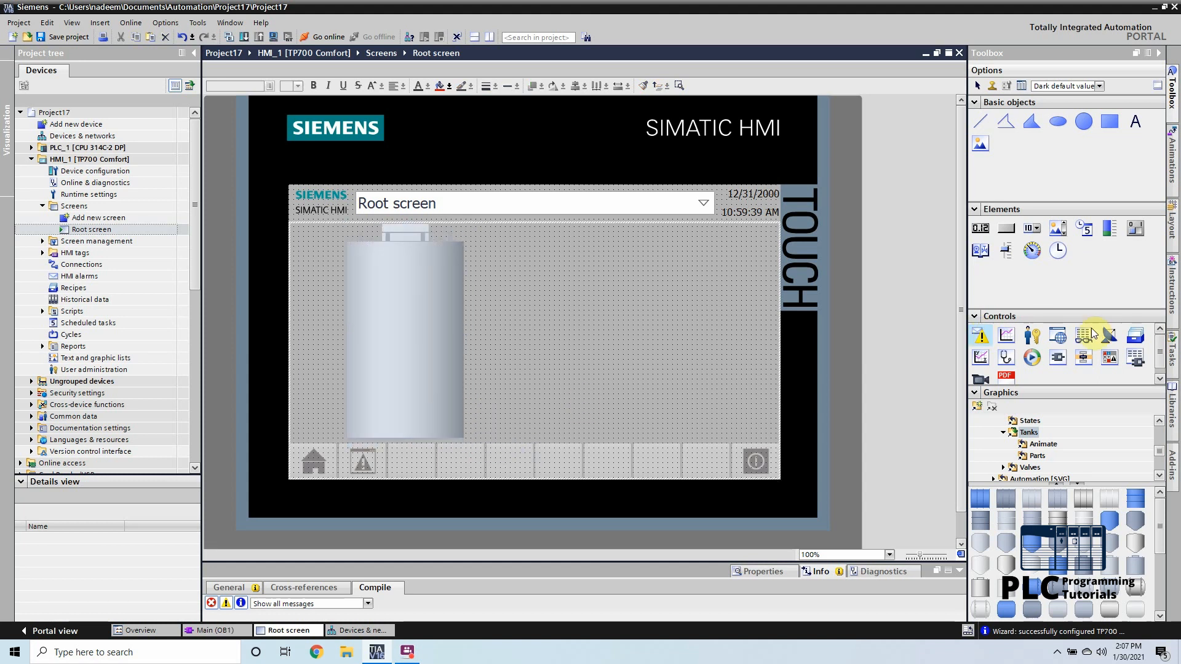
Step: Place a bar element on the tank graphic, stretch it down to the tank's base and make it slightly narrower
{"action": "left_click", "coordinate": [1110, 230]}
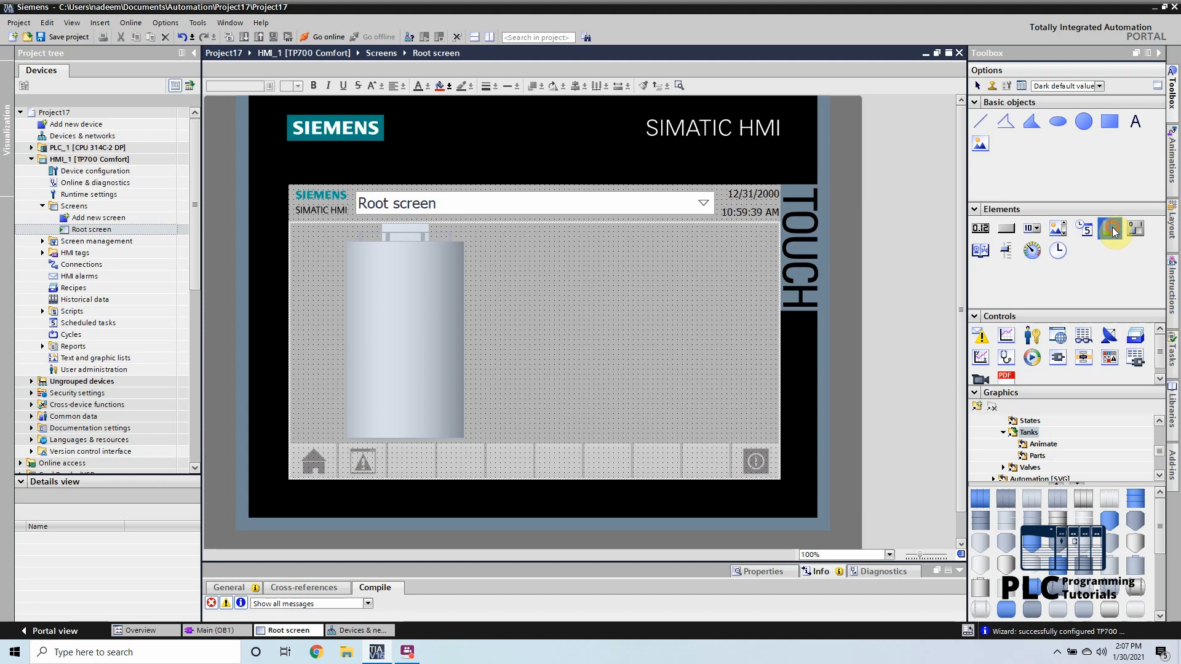
{"action": "left_click_drag", "start_coordinate": [1113, 231], "coordinate": [412, 321]}
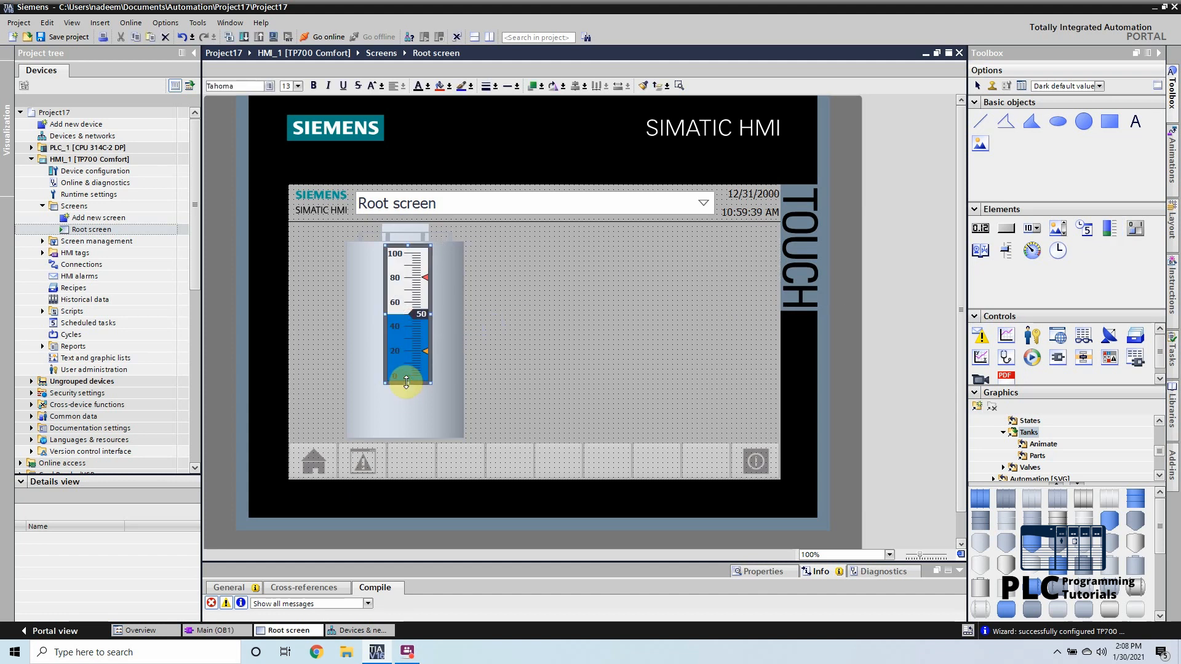
{"action": "left_click_drag", "start_coordinate": [405, 382], "coordinate": [404, 435]}
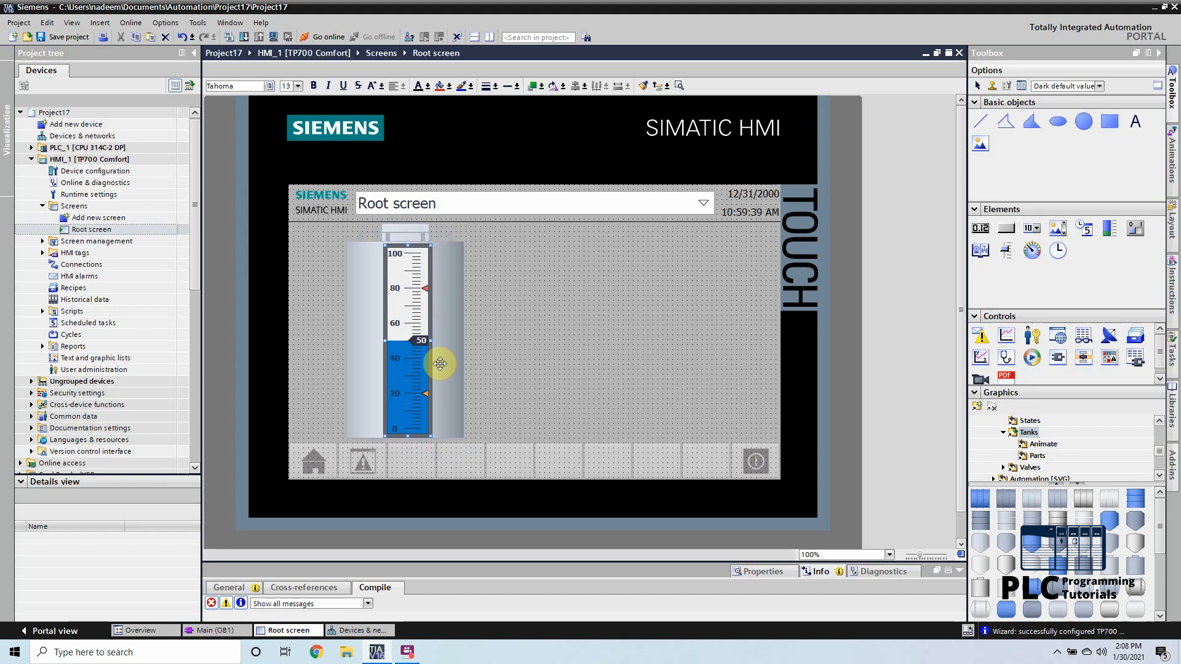
{"action": "left_click_drag", "start_coordinate": [428, 341], "coordinate": [418, 340]}
{"action": "left_click", "coordinate": [502, 372]}
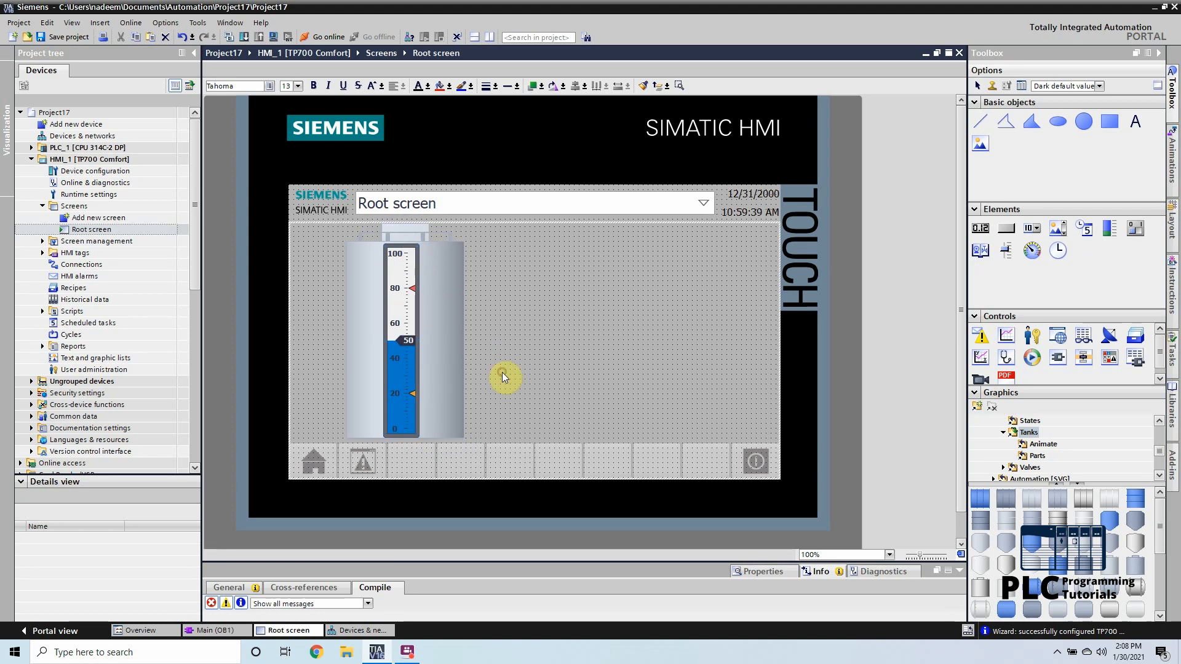
Step: Set the maximum scale value of the tank's bar to 50
{"action": "left_click", "coordinate": [400, 317]}
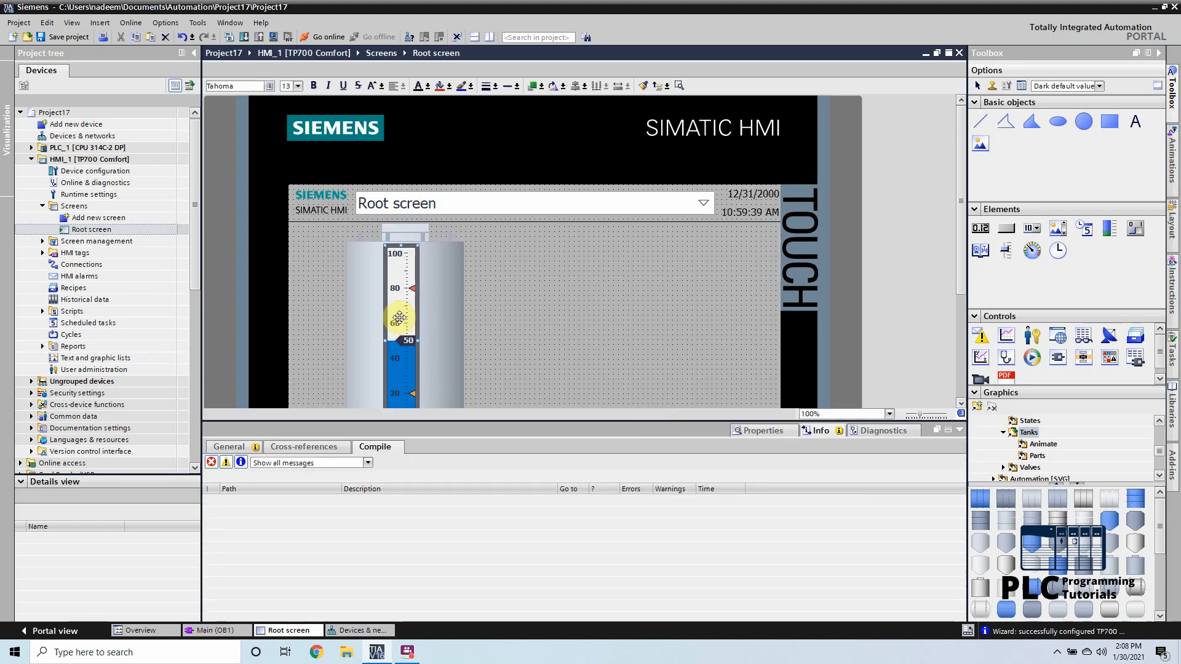
{"action": "left_click", "coordinate": [750, 429]}
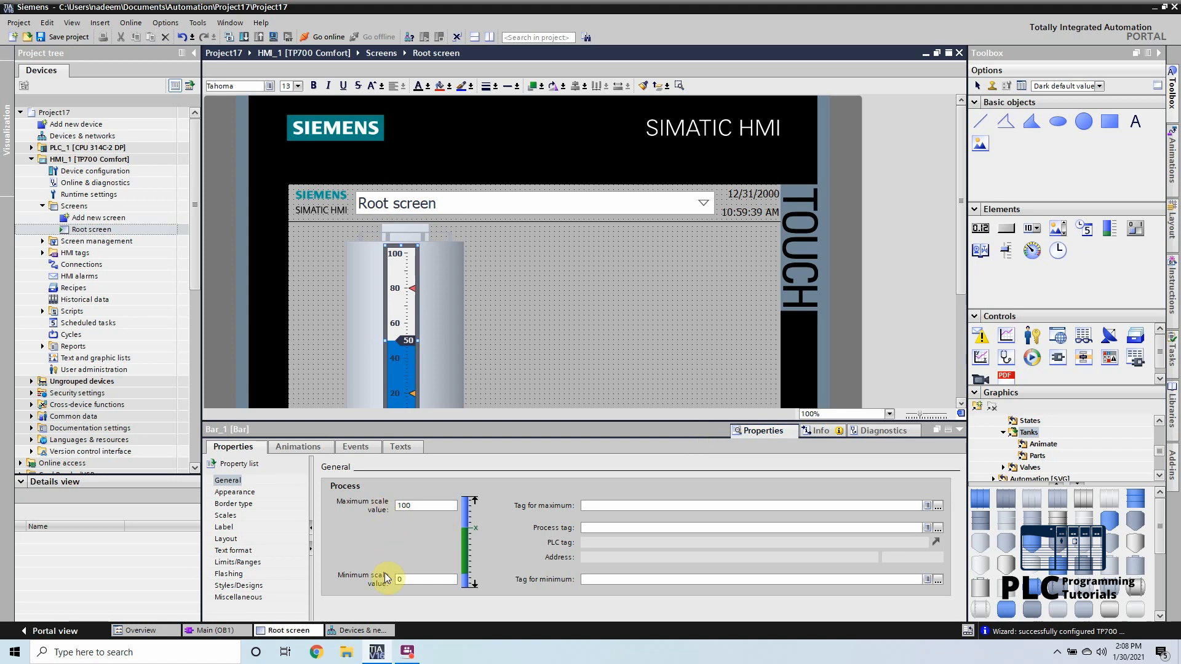
{"action": "double_click", "coordinate": [421, 505]}
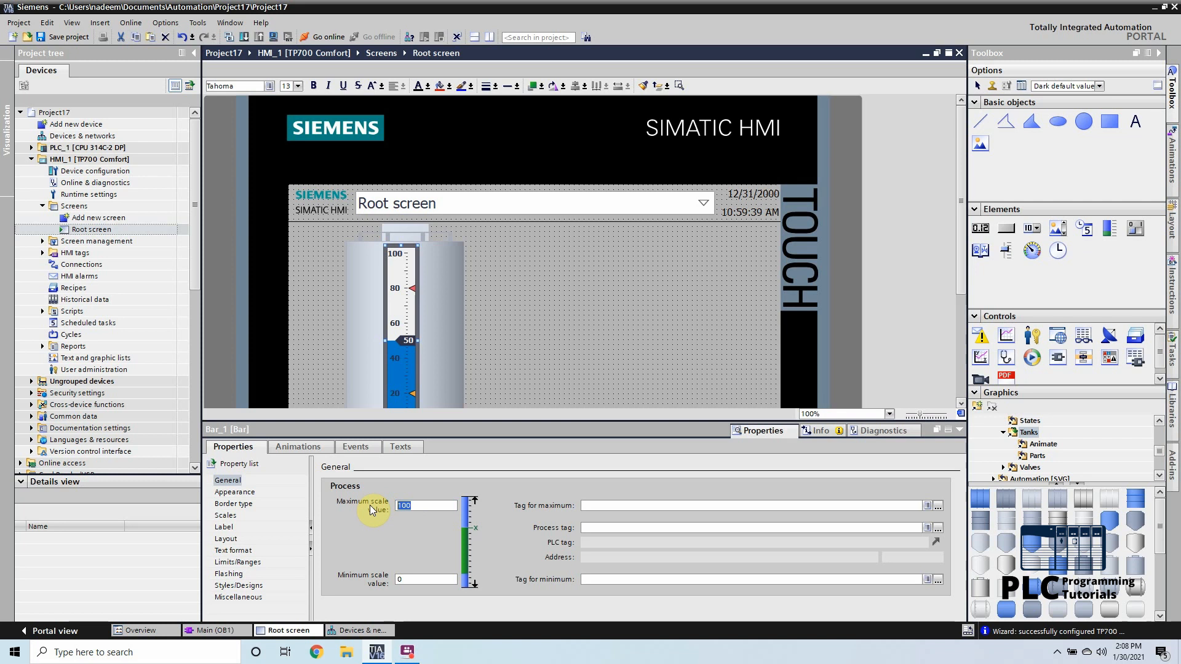
{"action": "type", "text": "50"}
{"action": "key", "text": "Return"}
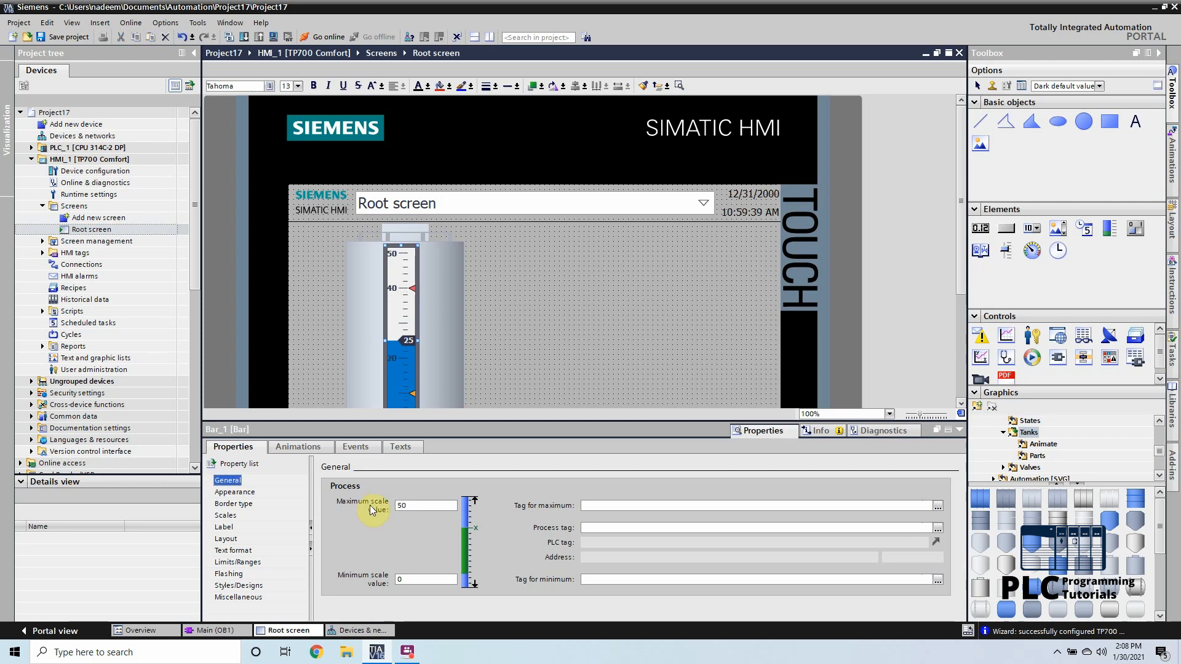
Step: Assign the PLC tag Eng Value High Limit from the default tag table as the bar's tag for maximum
{"action": "left_click", "coordinate": [615, 505]}
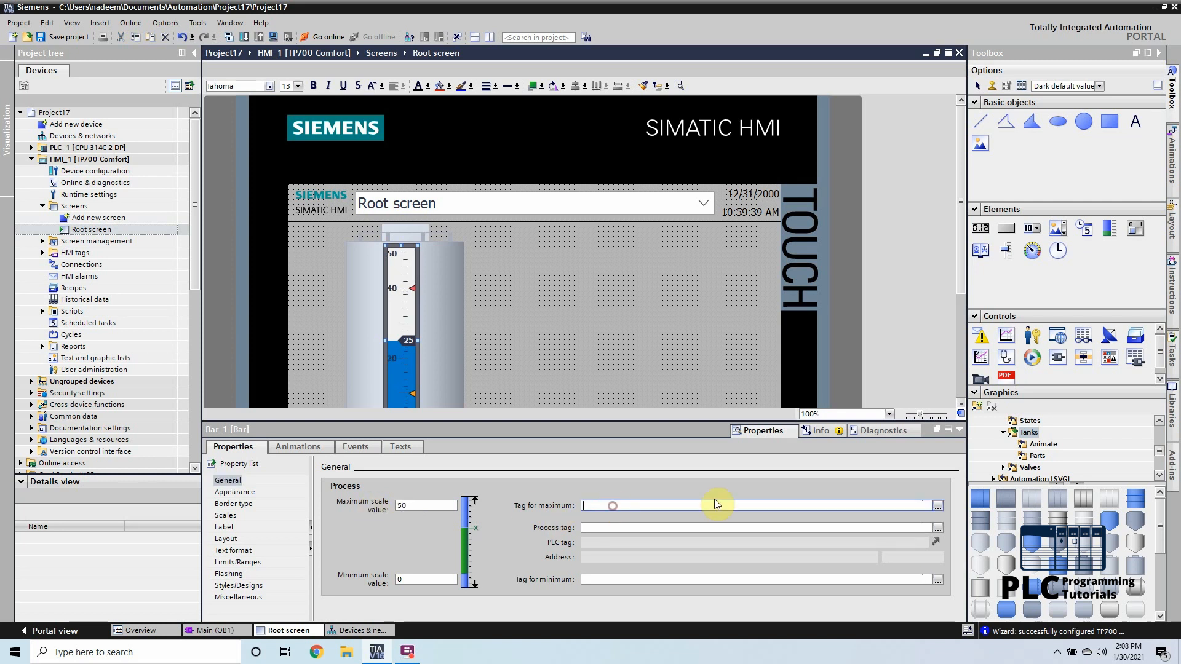
{"action": "left_click", "coordinate": [934, 507]}
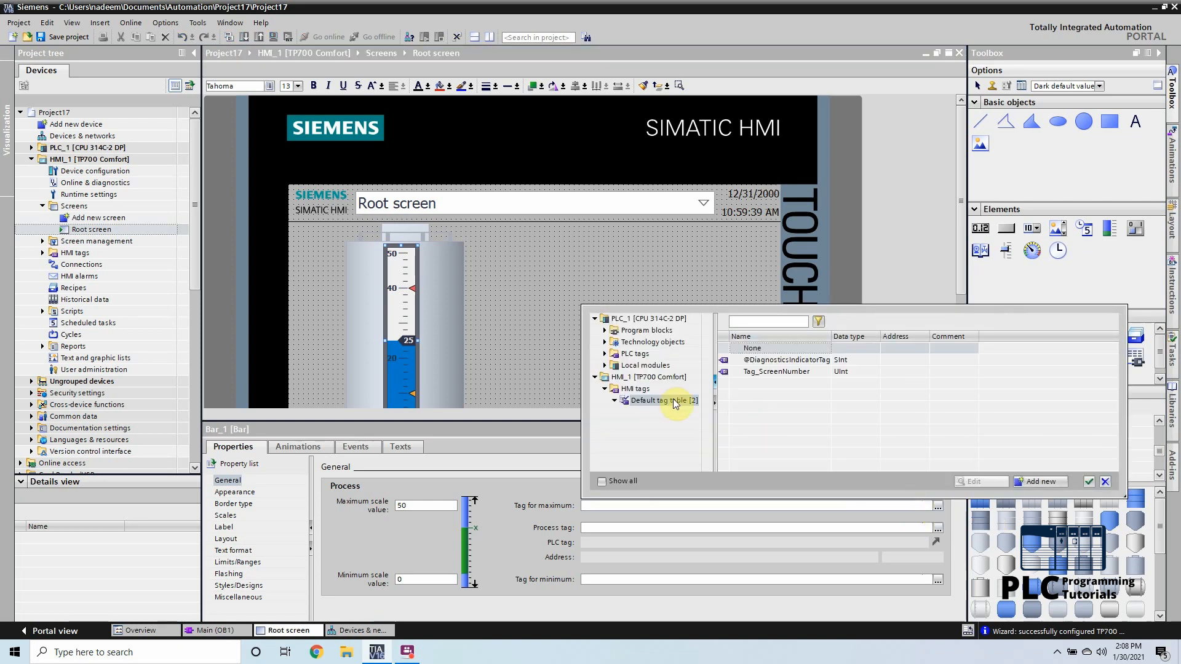
{"action": "left_click", "coordinate": [606, 356]}
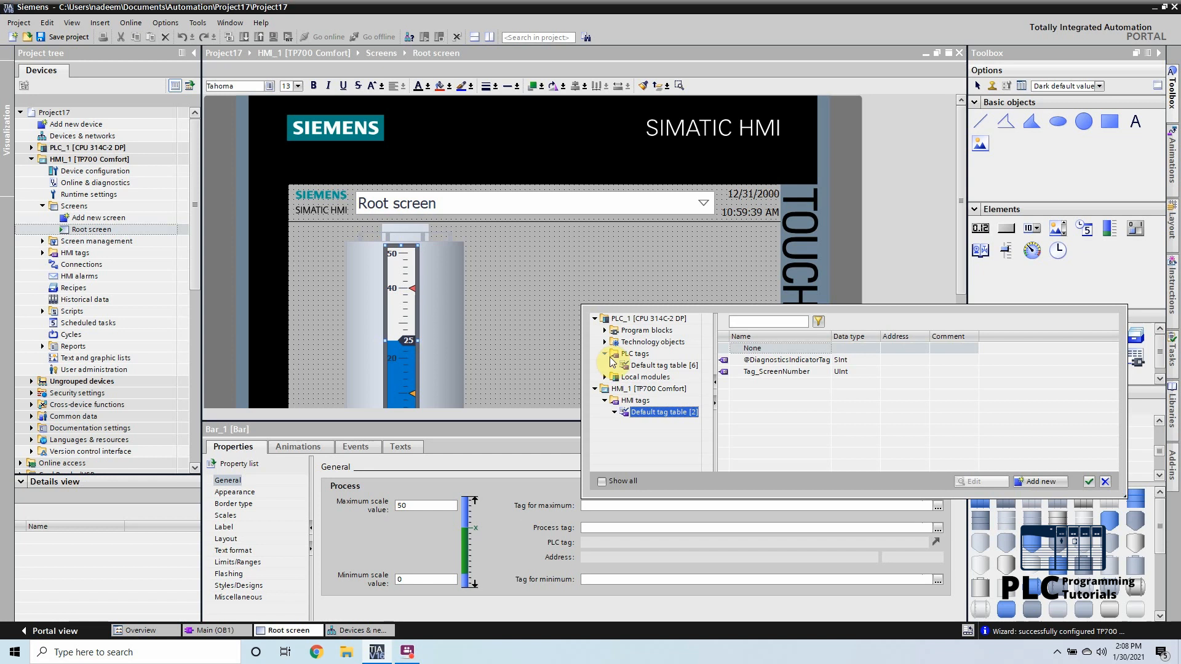
{"action": "left_click", "coordinate": [634, 366]}
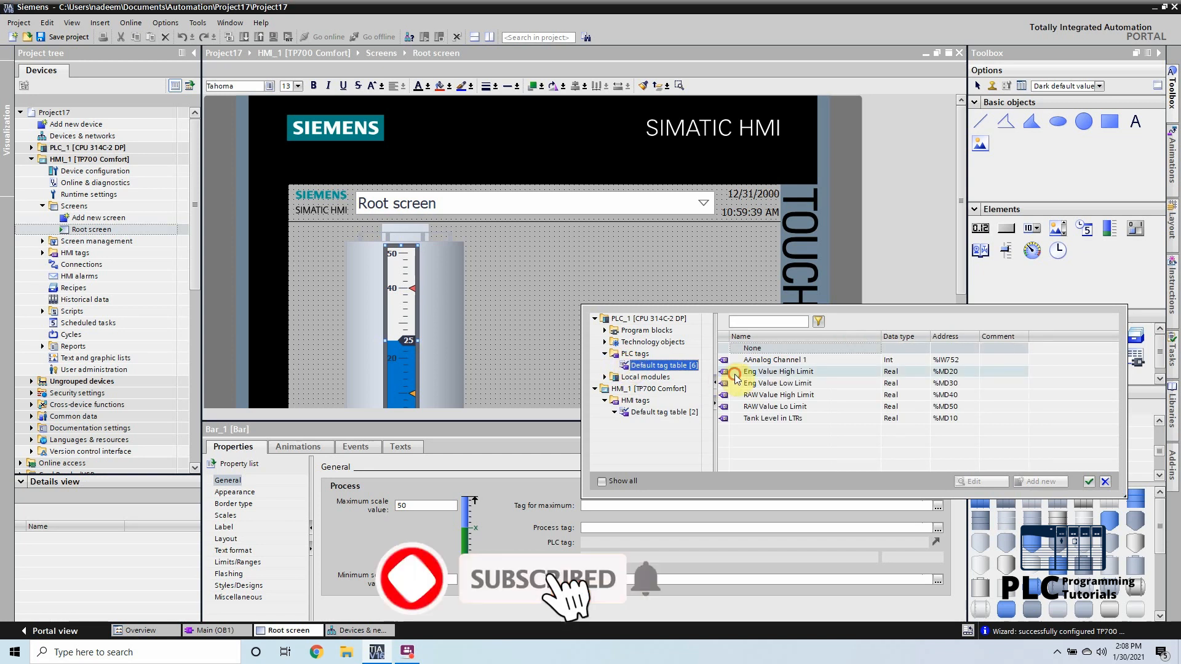
{"action": "left_click", "coordinate": [763, 373]}
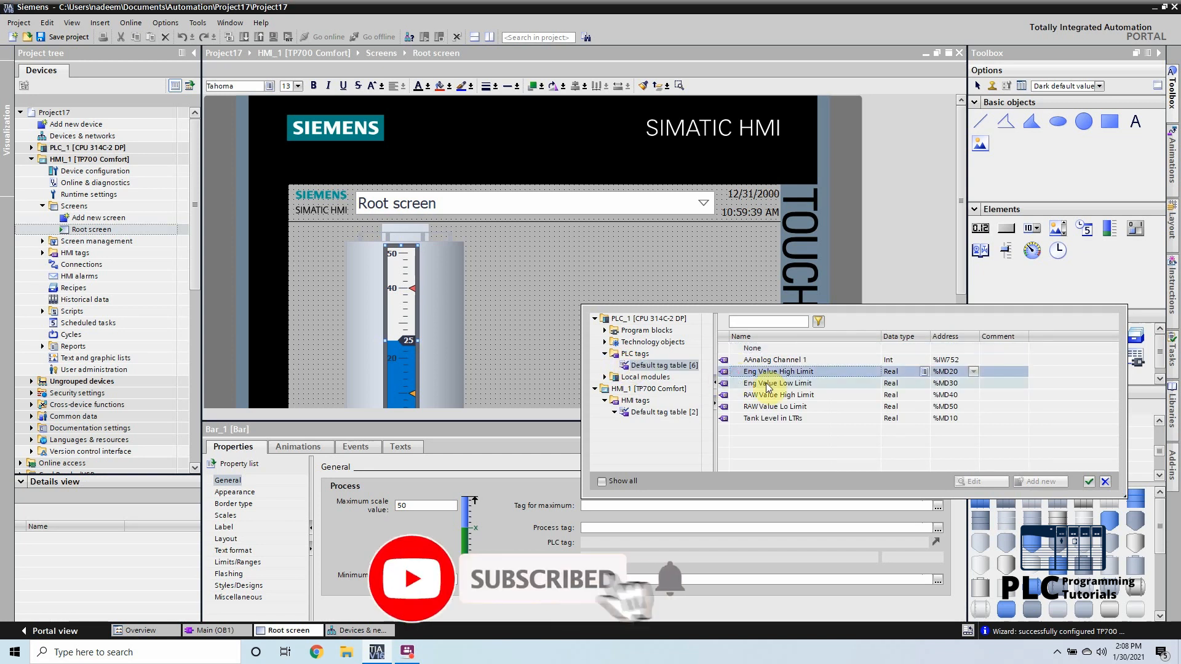
{"action": "left_click", "coordinate": [1089, 483]}
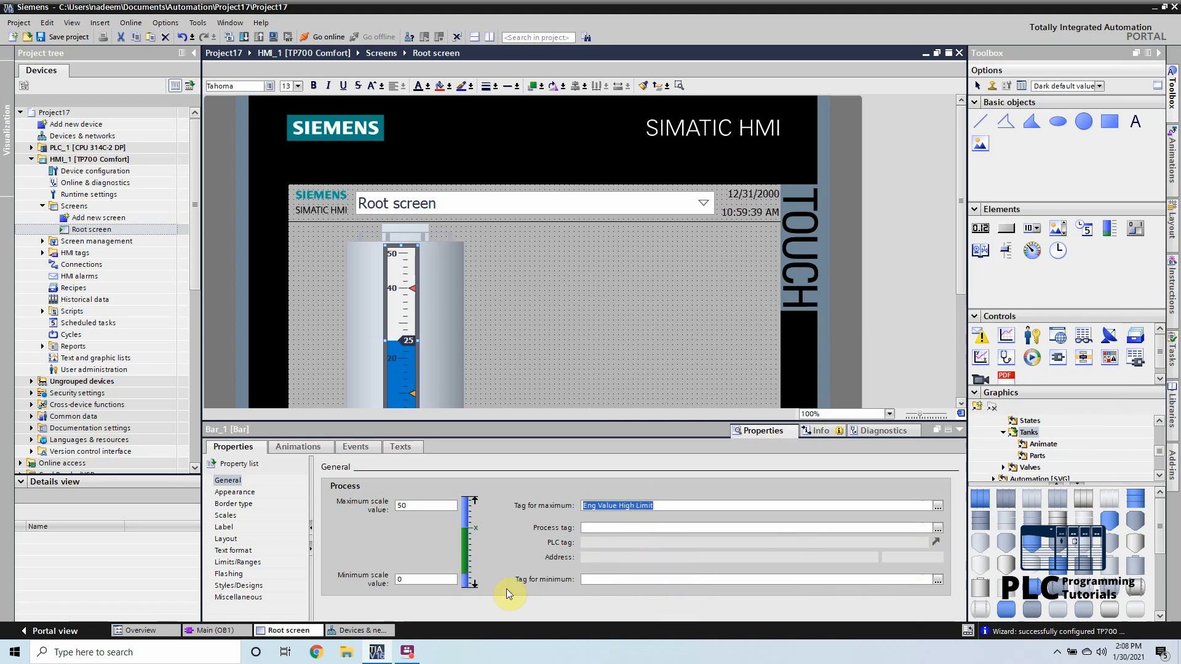
Step: Assign Eng Value Low Limit as the bar's tag for minimum and Tank Level in LTRs as its process tag
{"action": "left_click", "coordinate": [938, 580]}
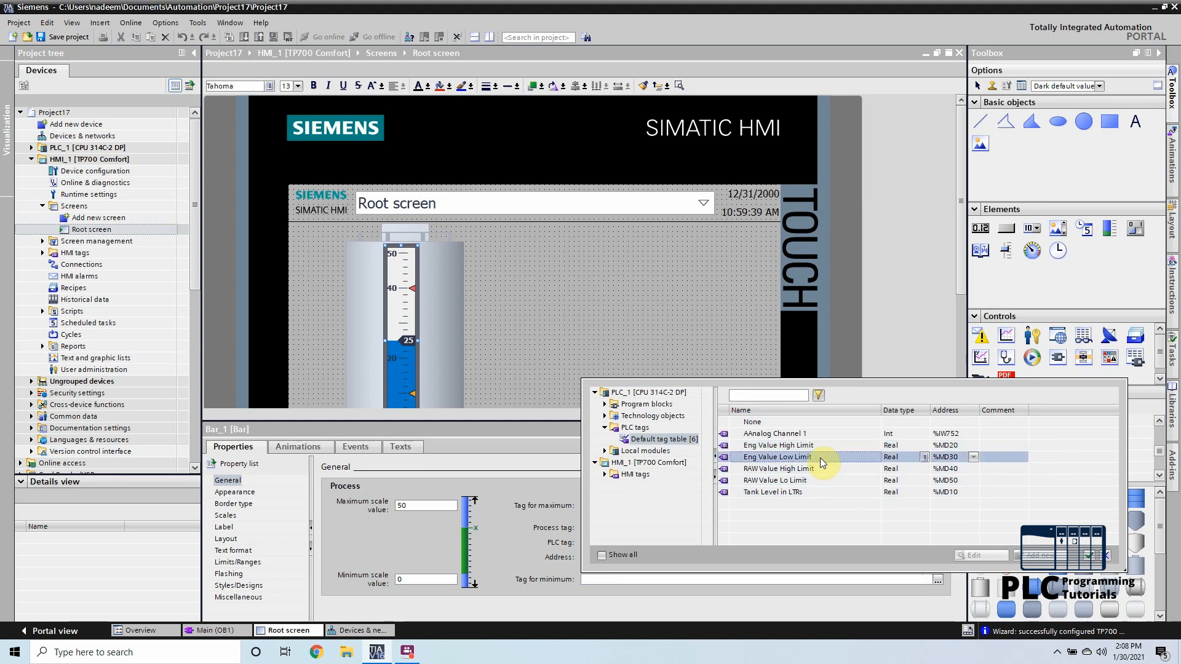
{"action": "double_click", "coordinate": [821, 457]}
{"action": "left_click", "coordinate": [814, 523]}
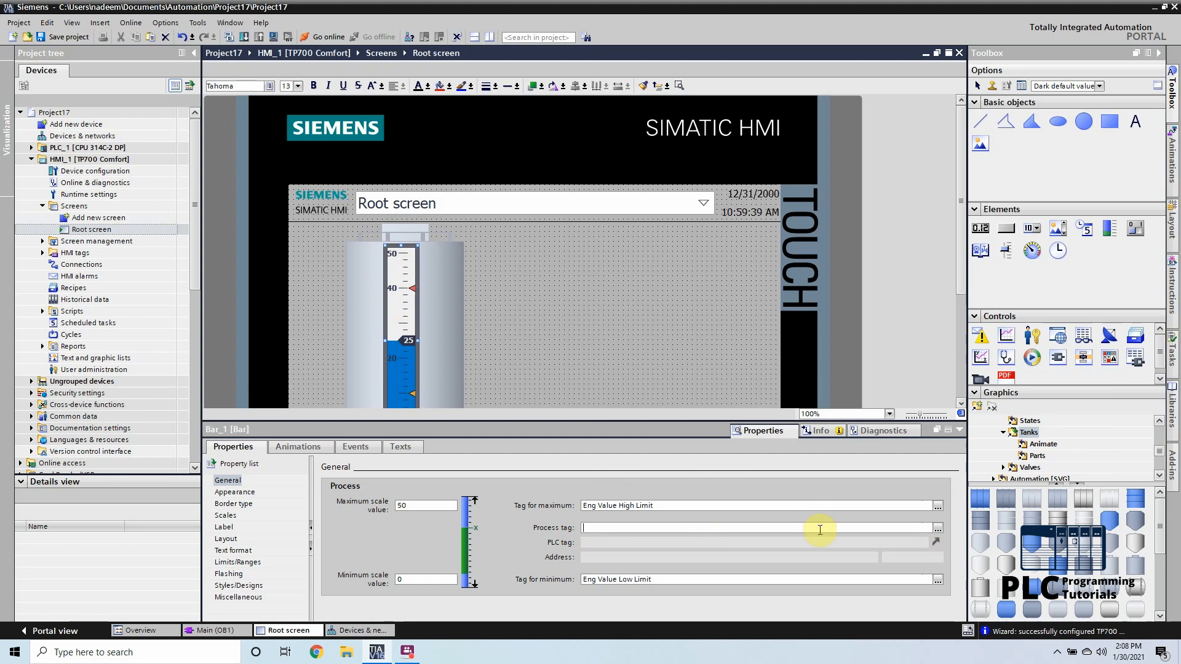
{"action": "left_click", "coordinate": [936, 528]}
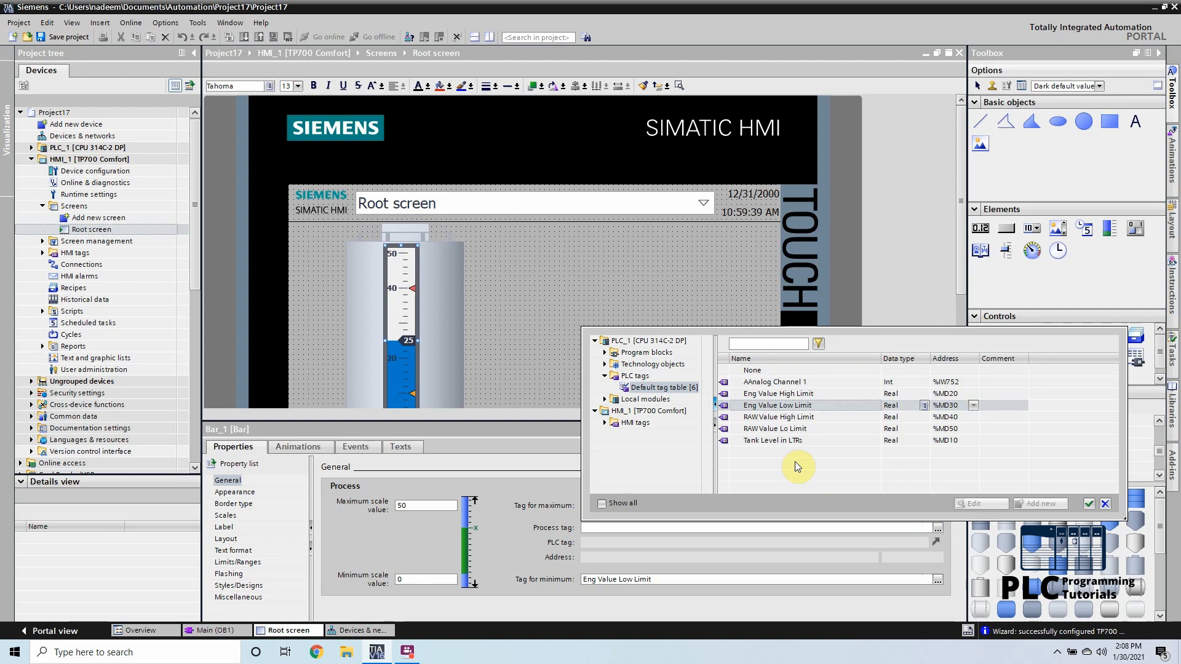
{"action": "left_click", "coordinate": [783, 442]}
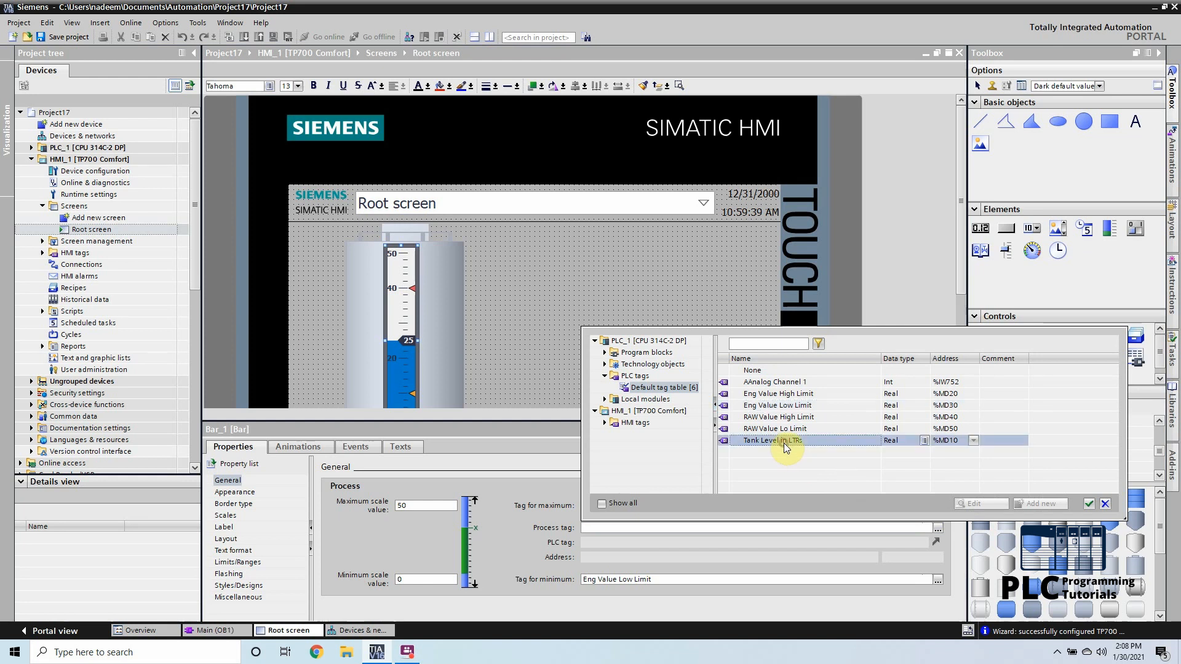
{"action": "left_click", "coordinate": [783, 443]}
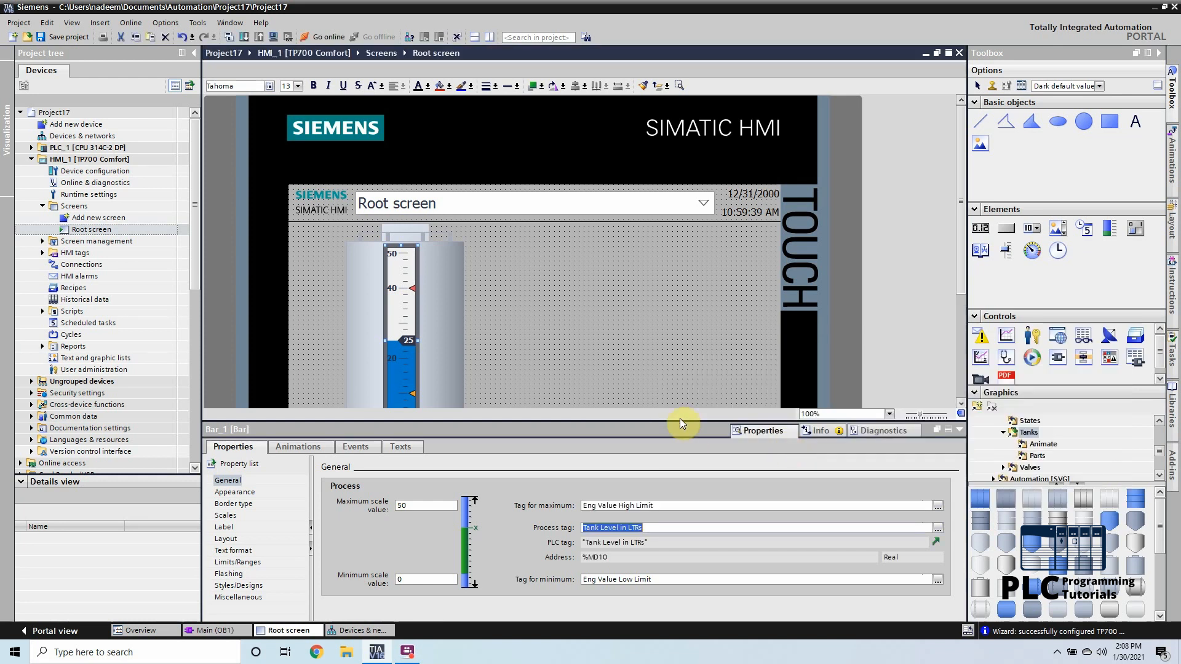
Step: Add a text field reading "Tank Calibration Parameters" to the right of the tank on the Root screen
{"action": "left_click_drag", "start_coordinate": [678, 424], "coordinate": [676, 493]}
{"action": "left_click", "coordinate": [564, 356]}
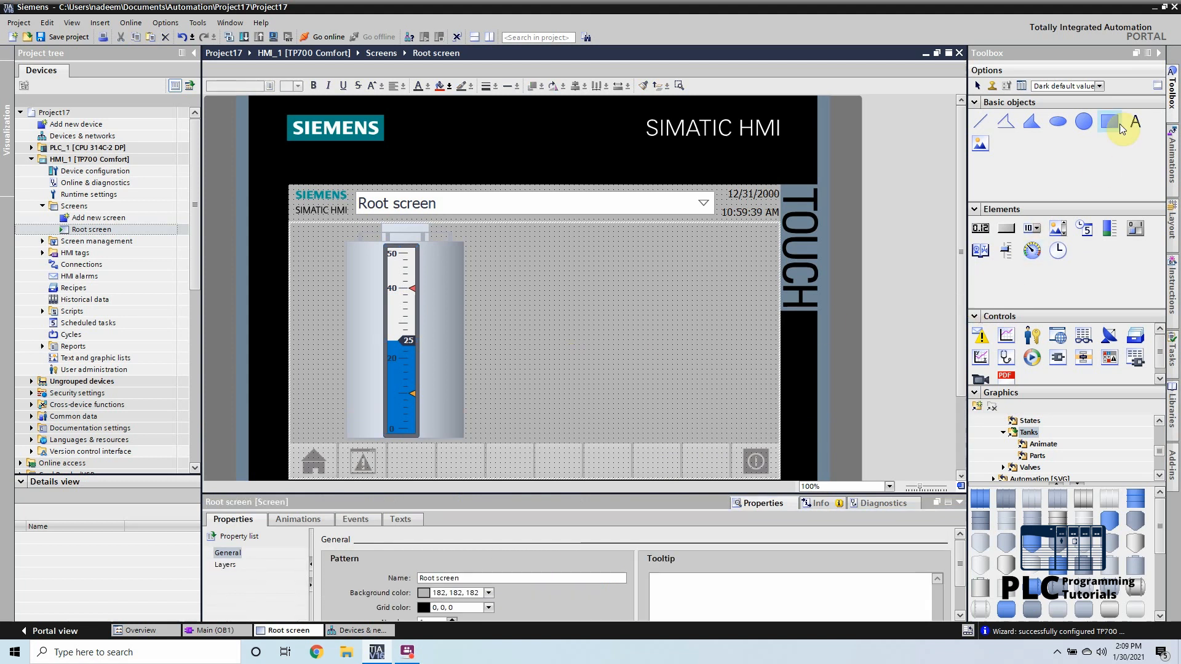
{"action": "left_click", "coordinate": [522, 275]}
{"action": "type", "text": "Tank "}
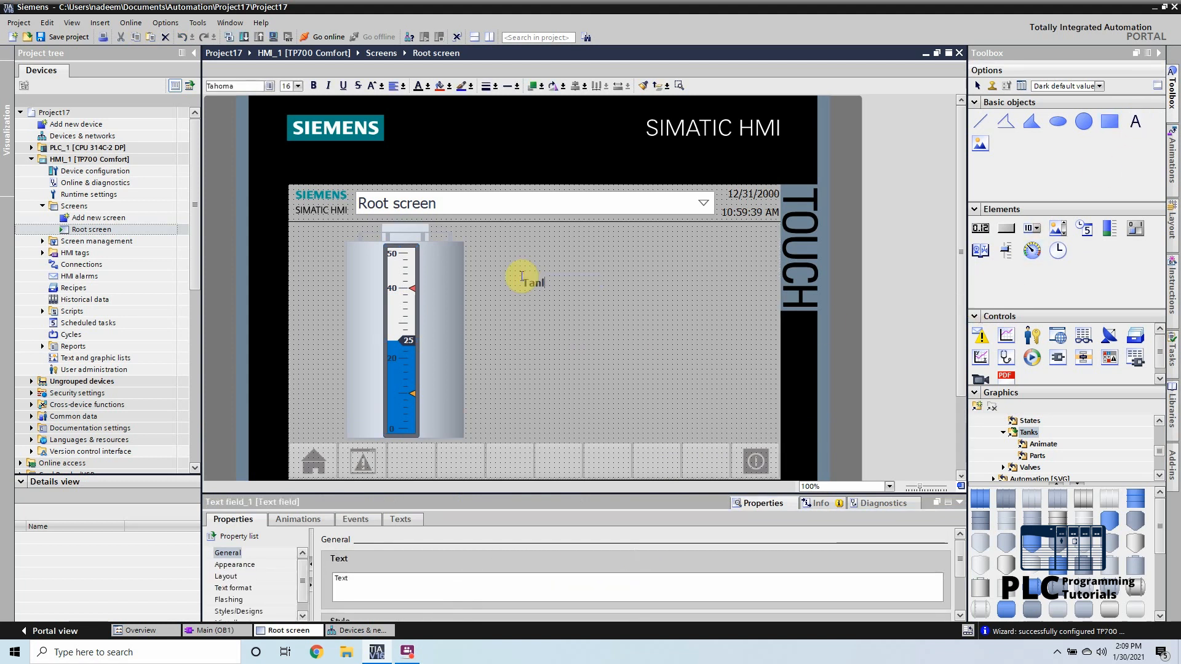
{"action": "type", "text": "Calibration Parameters"}
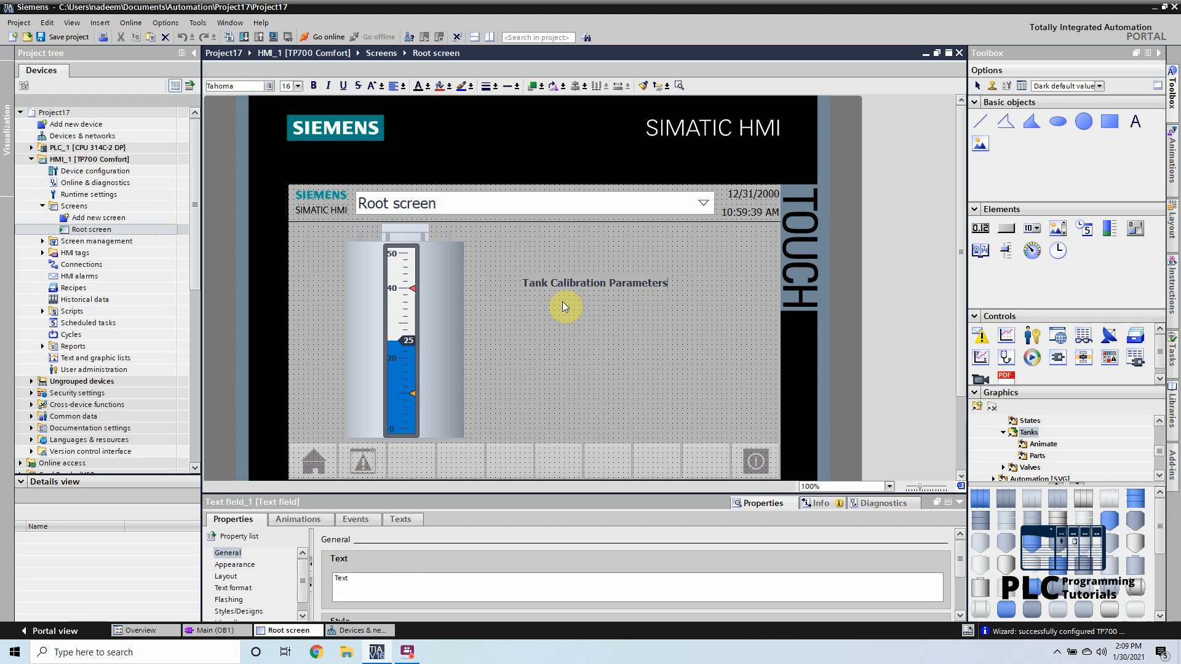
{"action": "left_click", "coordinate": [771, 285]}
Step: Place an I/O field under the Tank Calibration Parameters heading and paste several copies of it
{"action": "left_click_drag", "start_coordinate": [980, 228], "coordinate": [508, 287]}
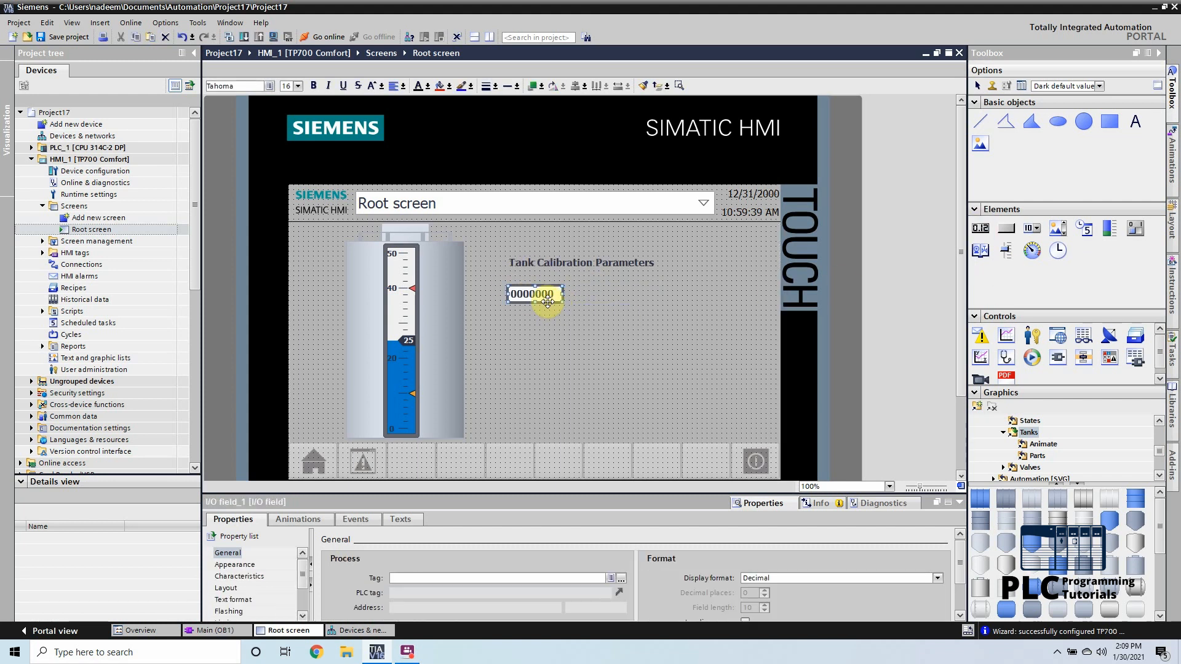
{"action": "right_click", "coordinate": [547, 302]}
{"action": "left_click", "coordinate": [559, 323]}
{"action": "key", "text": "ctrl+v"}
{"action": "key", "text": "ctrl+v"}
{"action": "key", "text": "ctrl+v"}
{"action": "key", "text": "ctrl+v"}
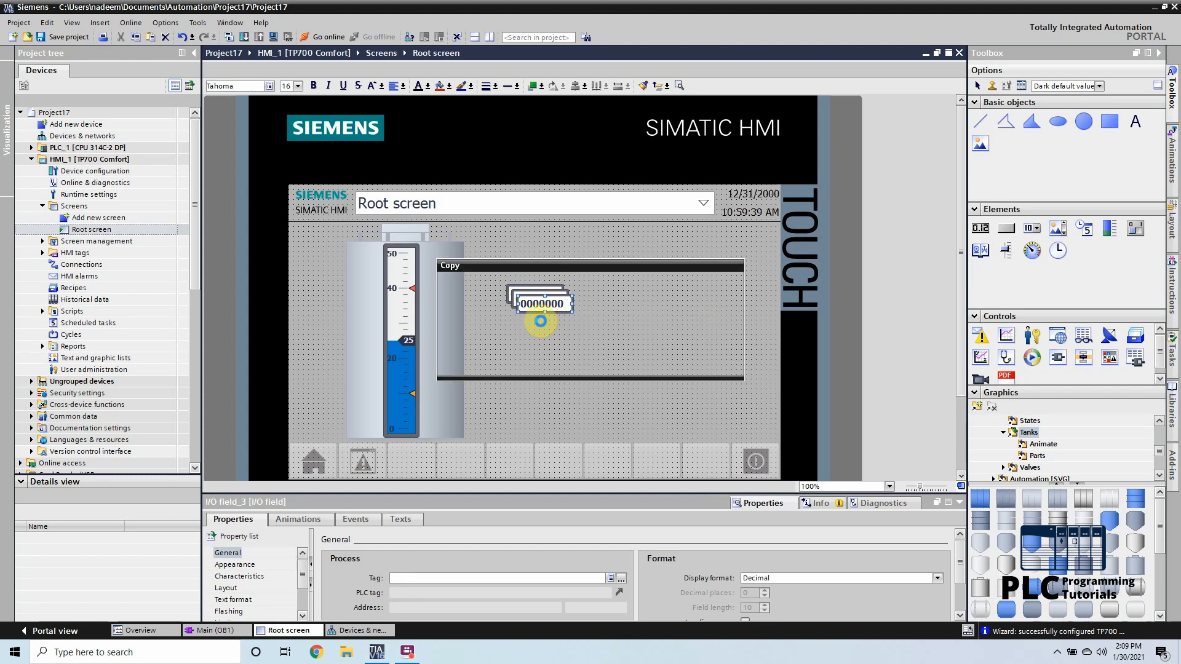
Step: Arrange the I/O fields in a column of four under the heading, deleting the surplus copy
{"action": "left_click_drag", "start_coordinate": [540, 318], "coordinate": [525, 367]}
{"action": "mouse_move", "coordinate": [543, 311]}
{"action": "left_mouse_down"}
{"action": "mouse_move", "coordinate": [535, 339]}
{"action": "mouse_move", "coordinate": [543, 312]}
{"action": "mouse_move", "coordinate": [538, 329]}
{"action": "left_mouse_up"}
{"action": "left_click", "coordinate": [543, 303]}
{"action": "key", "text": "Delete"}
{"action": "left_click_drag", "start_coordinate": [541, 341], "coordinate": [533, 359]}
{"action": "mouse_move", "coordinate": [537, 367]}
{"action": "left_mouse_down"}
{"action": "mouse_move", "coordinate": [533, 393]}
{"action": "mouse_move", "coordinate": [527, 363]}
{"action": "left_mouse_up"}
{"action": "left_click", "coordinate": [530, 414]}
{"action": "left_click", "coordinate": [528, 359]}
{"action": "left_click", "coordinate": [536, 341]}
{"action": "left_click", "coordinate": [540, 321]}
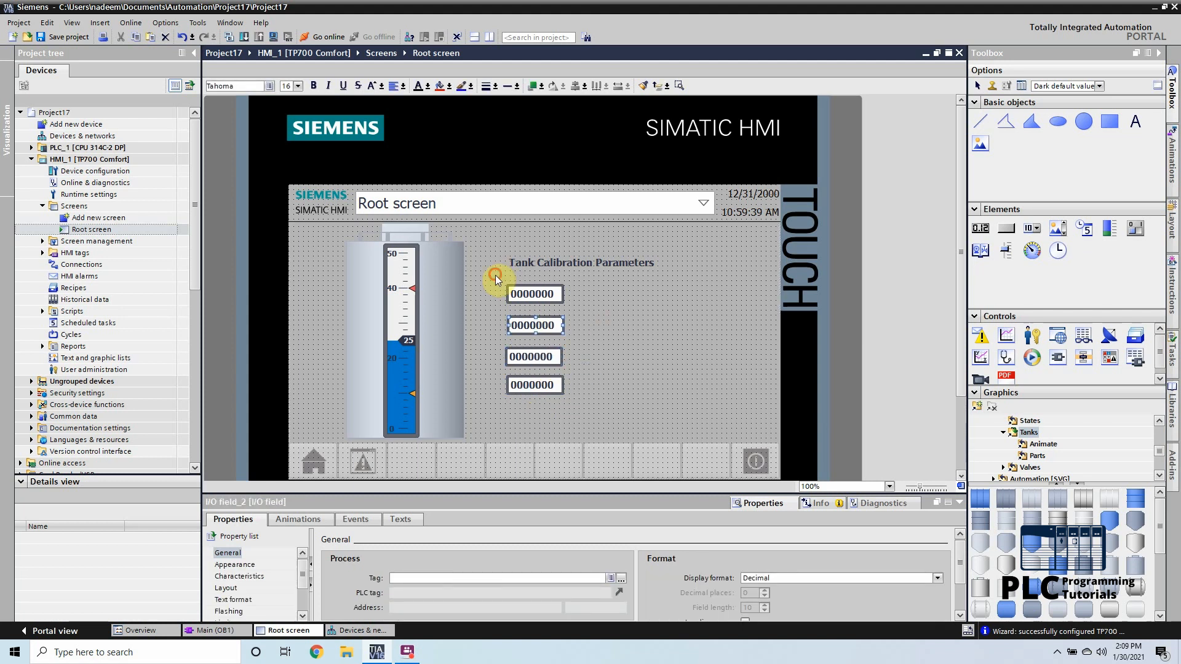
Step: Align the four I/O fields to their left edges
{"action": "left_click_drag", "start_coordinate": [496, 275], "coordinate": [580, 406]}
{"action": "right_click", "coordinate": [554, 384]}
{"action": "mouse_move", "coordinate": [682, 465]}
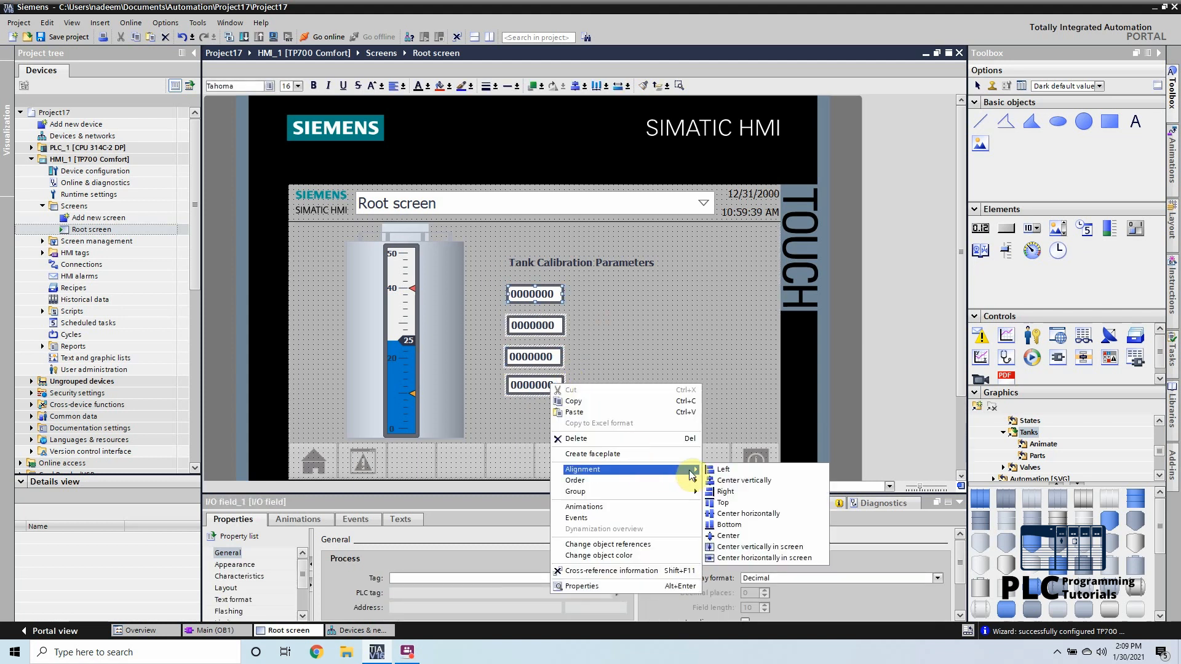
{"action": "left_click", "coordinate": [766, 466]}
{"action": "left_click", "coordinate": [636, 393]}
Step: Add a text label reading "Eng Value High Limit" beside the first I/O field
{"action": "left_click_drag", "start_coordinate": [1134, 121], "coordinate": [578, 291]}
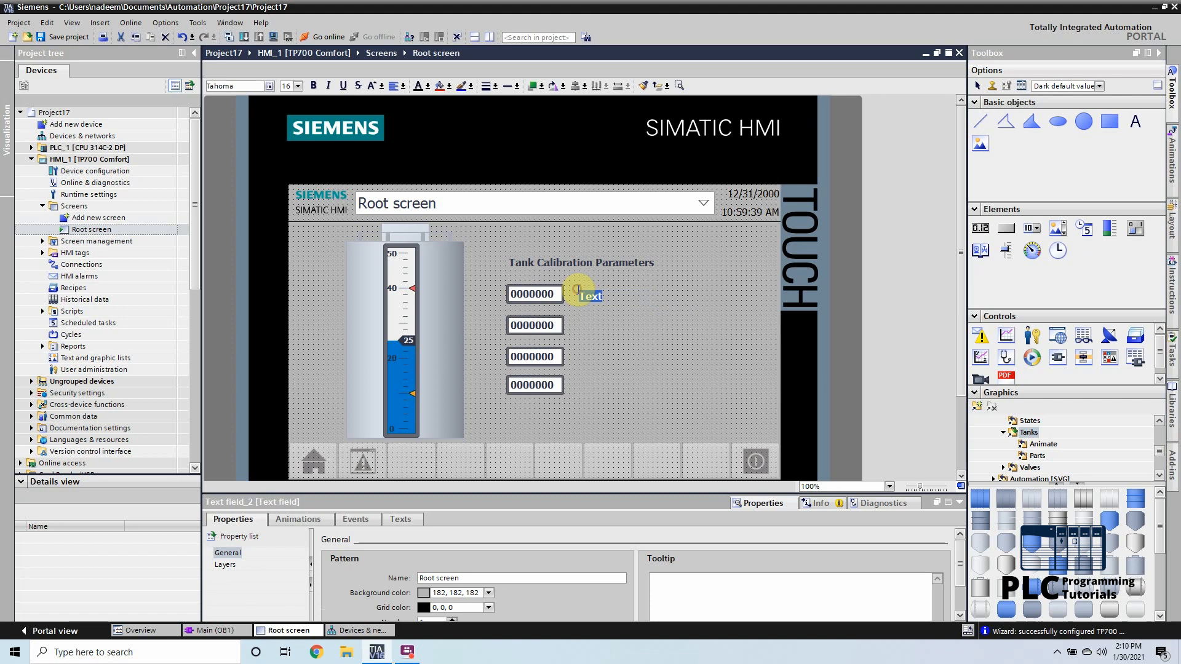
{"action": "type", "text": "Eng Va"}
{"action": "type", "text": "lue H"}
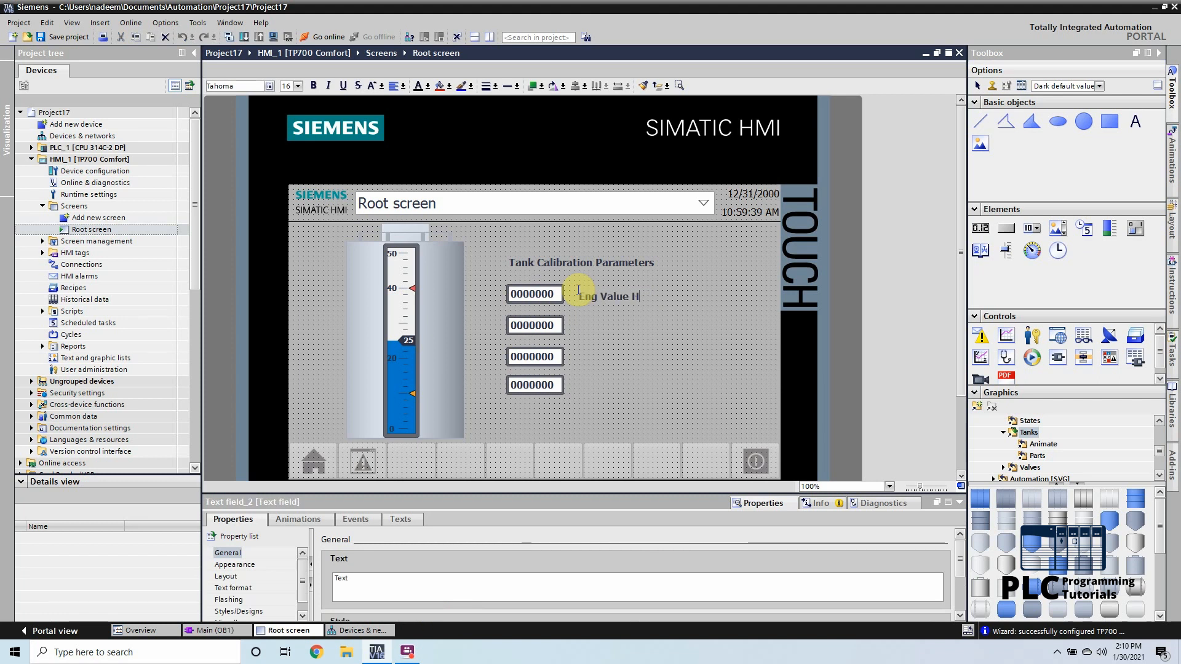
{"action": "type", "text": "igh Limit"}
{"action": "left_click", "coordinate": [583, 333]}
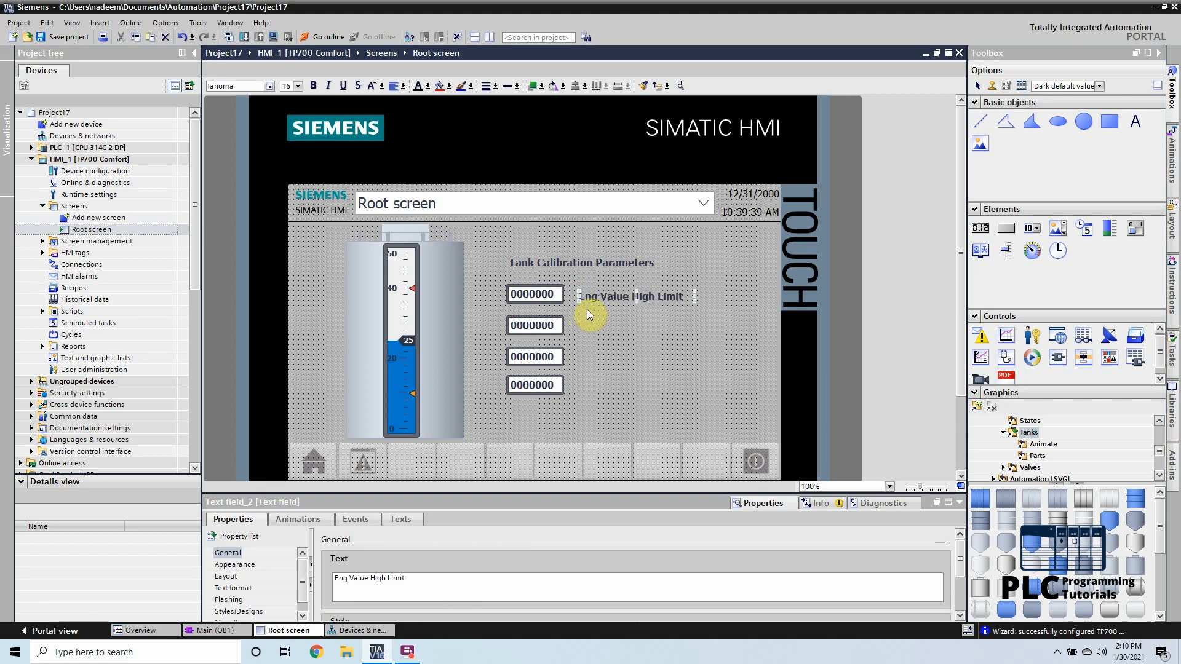
Step: Duplicate the label beside the second I/O field and change its text to "Eng Value Low Limit"
{"action": "left_click_drag", "start_coordinate": [592, 296], "coordinate": [592, 322]}
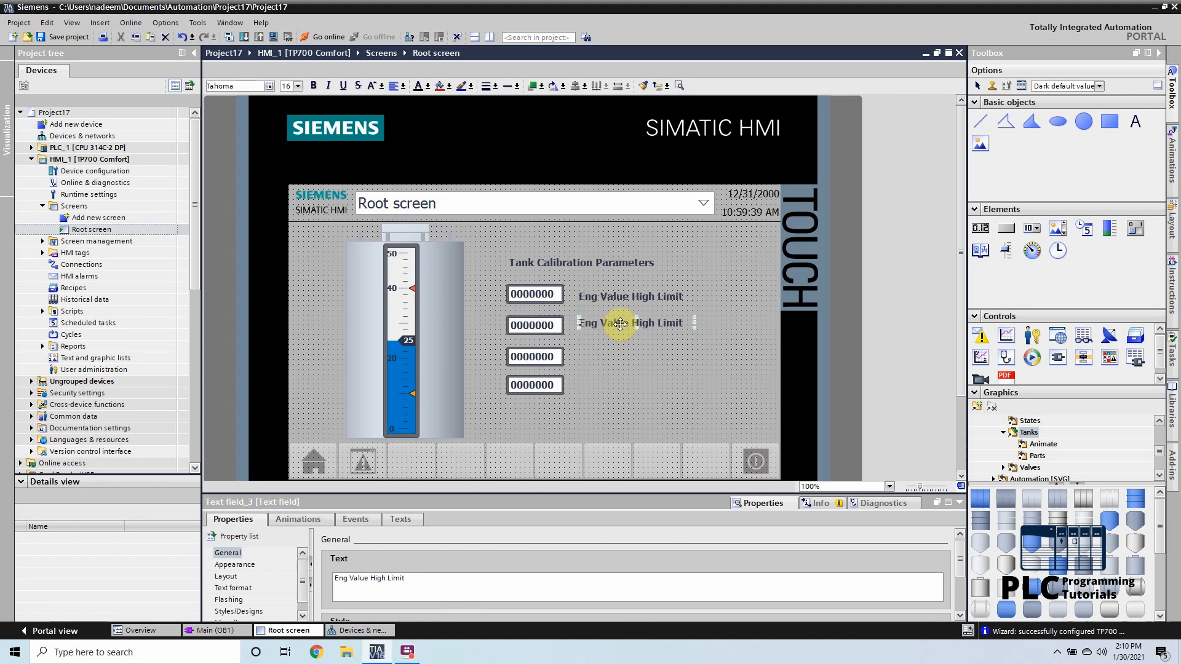
{"action": "double_click", "coordinate": [655, 326]}
{"action": "type", "text": "Low"}
{"action": "left_click", "coordinate": [632, 363]}
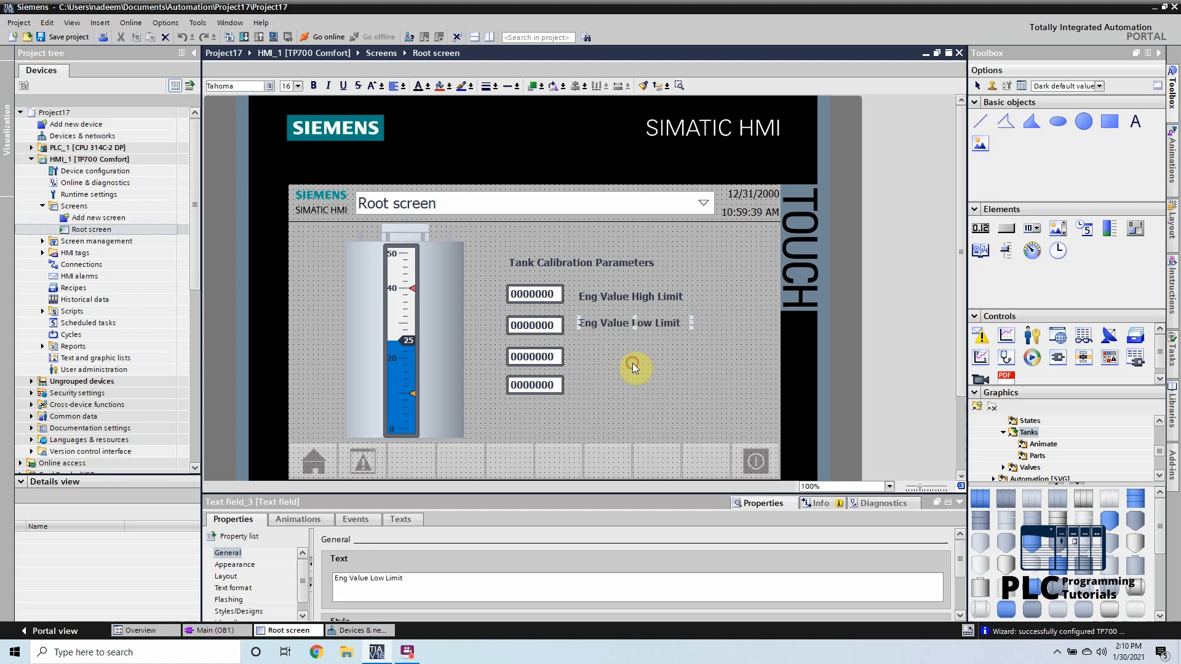
Step: Copy the Eng Value Low Limit label beside the third I/O field and change its text to "RAW Value High Limit"
{"action": "left_click_drag", "start_coordinate": [623, 324], "coordinate": [553, 381]}
{"action": "left_click", "coordinate": [619, 349]}
{"action": "left_click", "coordinate": [607, 354]}
{"action": "right_click", "coordinate": [607, 328]}
{"action": "left_click", "coordinate": [622, 347]}
{"action": "left_click", "coordinate": [608, 353]}
{"action": "key", "text": "ctrl+v"}
{"action": "double_click", "coordinate": [605, 355]}
{"action": "type", "text": "RAW"}
{"action": "double_click", "coordinate": [649, 354]}
{"action": "type", "text": "High"}
Step: Paste another label beside the fourth I/O field and change its text to "RAW Value Low Limit"
{"action": "left_click", "coordinate": [643, 384]}
{"action": "key", "text": "ctrl+v"}
{"action": "double_click", "coordinate": [609, 385]}
{"action": "type", "text": "RAW"}
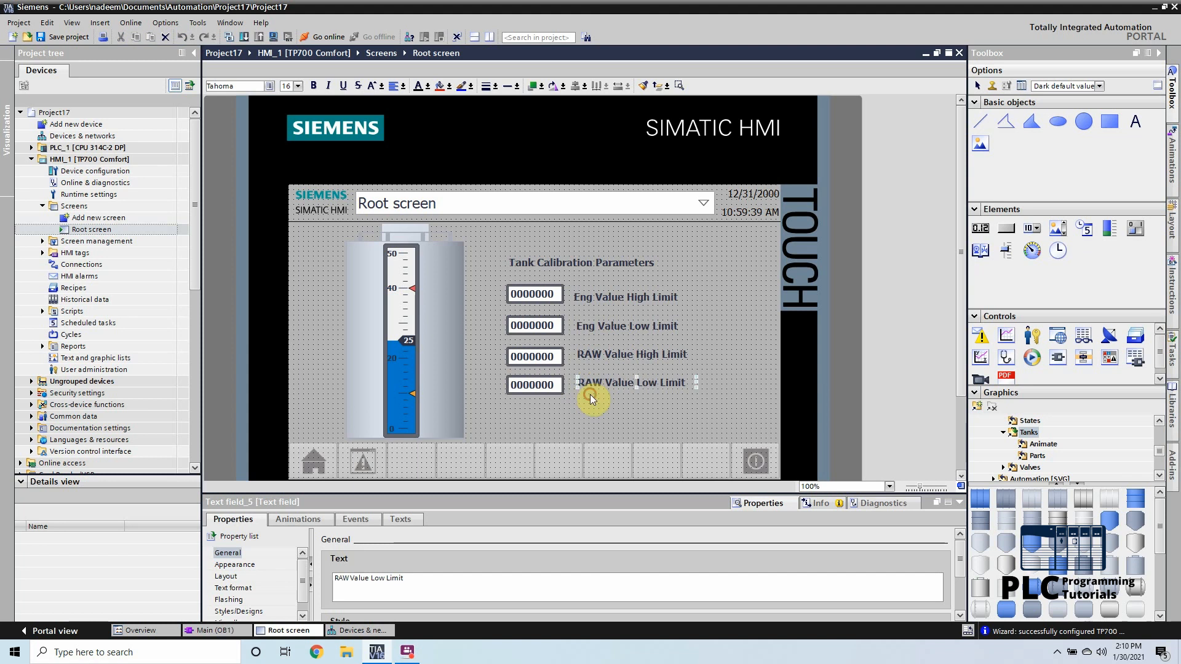
Step: Fine-tune the positions of the RAW value labels and the I/O fields so each label sits beside its field
{"action": "left_click", "coordinate": [596, 376]}
{"action": "left_click_drag", "start_coordinate": [594, 380], "coordinate": [595, 356]}
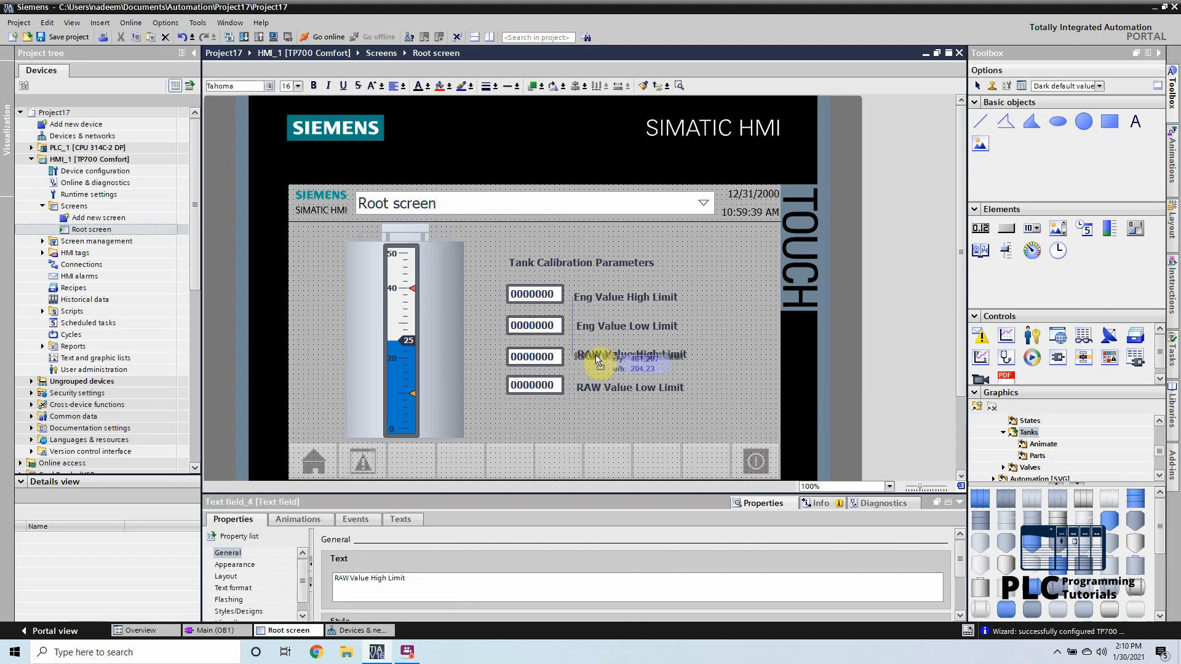
{"action": "left_click", "coordinate": [594, 407]}
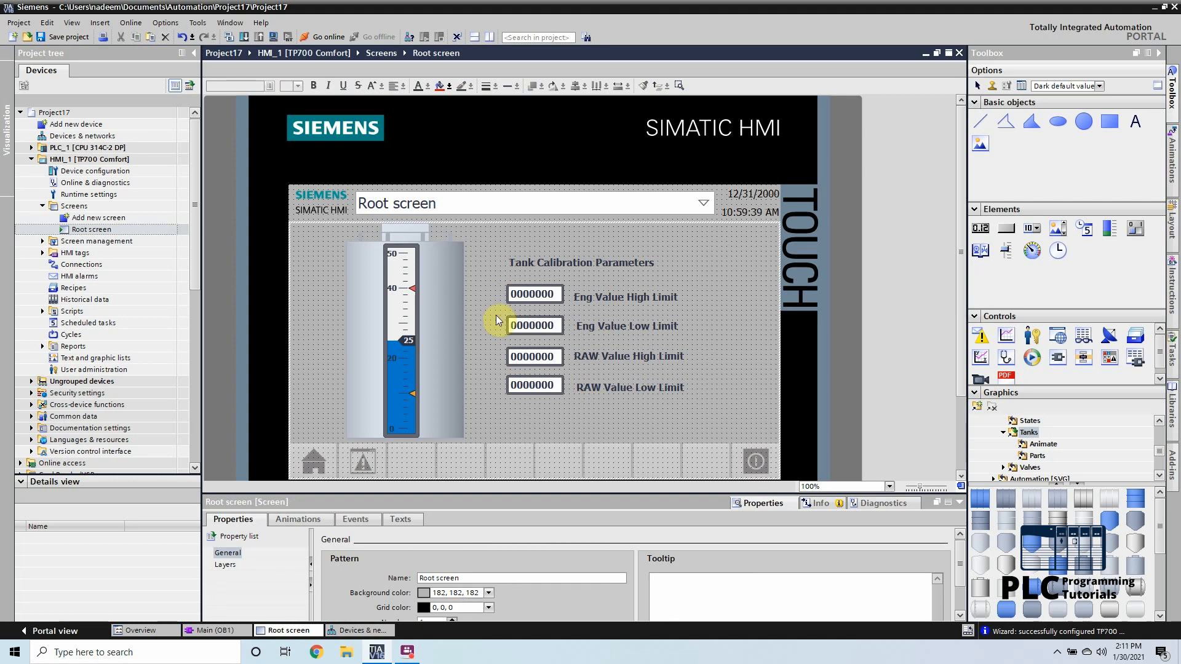
{"action": "left_click", "coordinate": [551, 386]}
{"action": "left_click_drag", "start_coordinate": [551, 385], "coordinate": [551, 382]}
{"action": "left_click", "coordinate": [587, 439]}
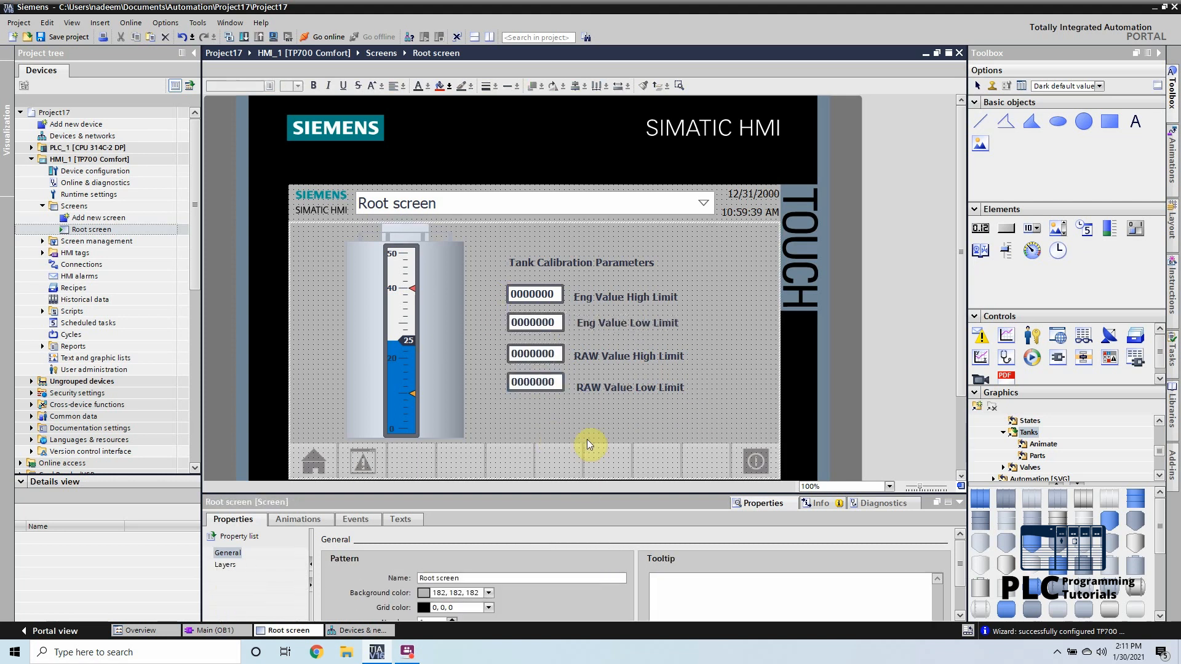
Step: Assign the PLC tag Eng Value High Limit to the first I/O field
{"action": "left_click_drag", "start_coordinate": [584, 499], "coordinate": [602, 448]}
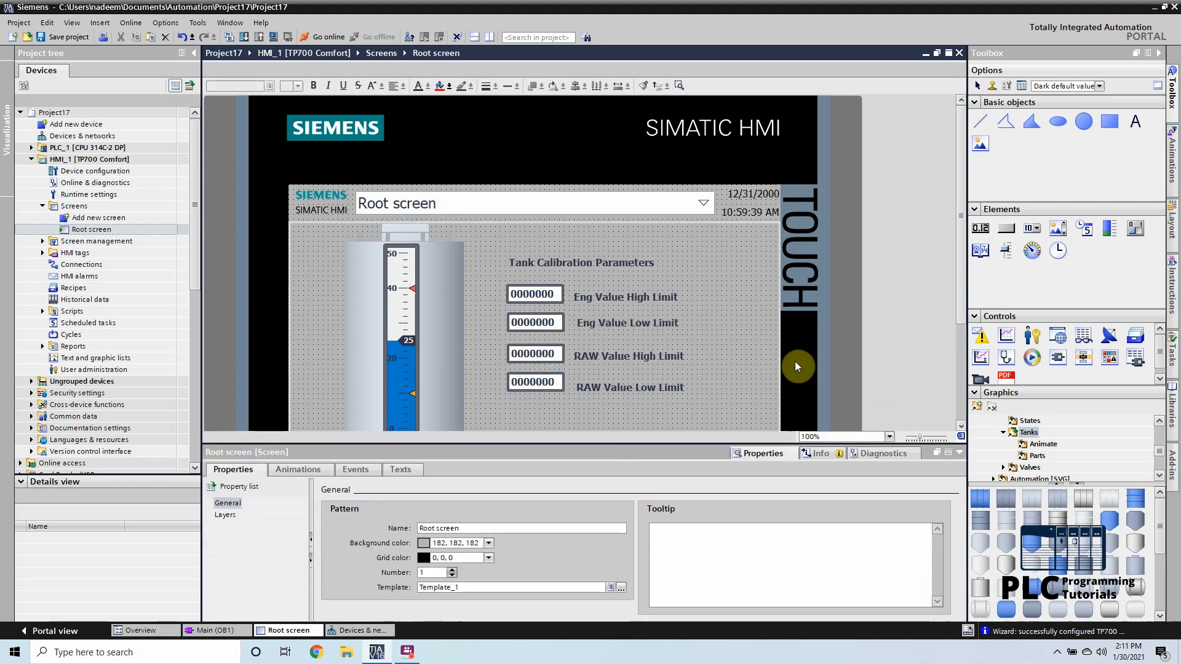
{"action": "left_click", "coordinate": [543, 298]}
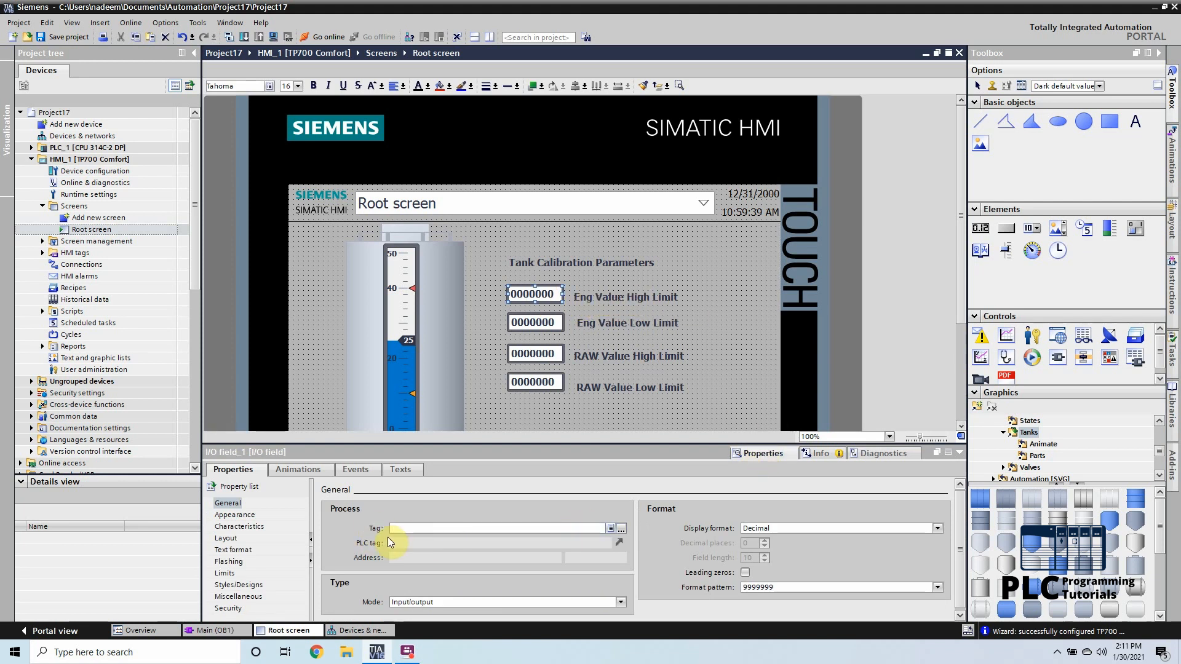
{"action": "left_click", "coordinate": [620, 528]}
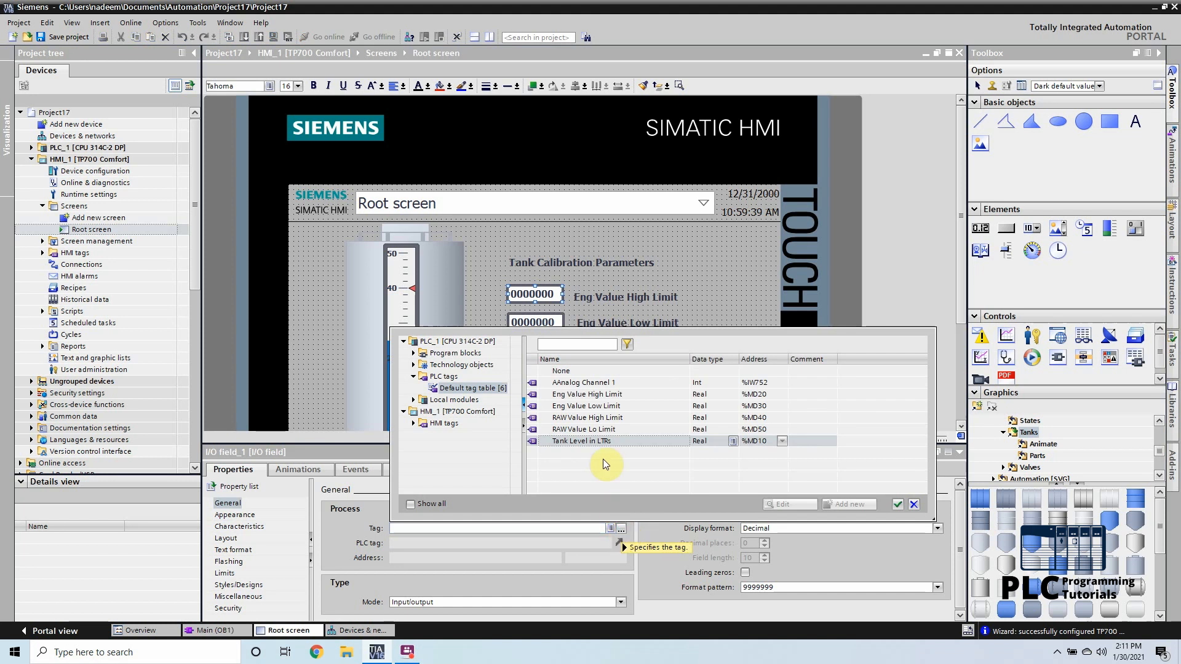
{"action": "left_click", "coordinate": [600, 394]}
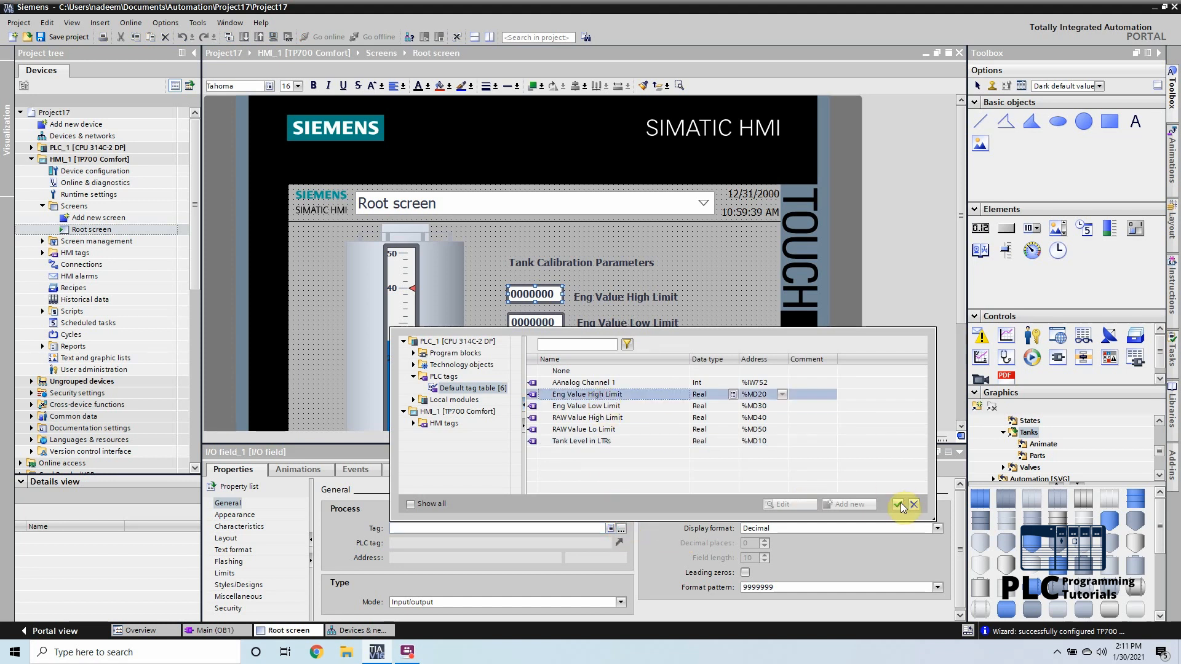
{"action": "left_click", "coordinate": [899, 504]}
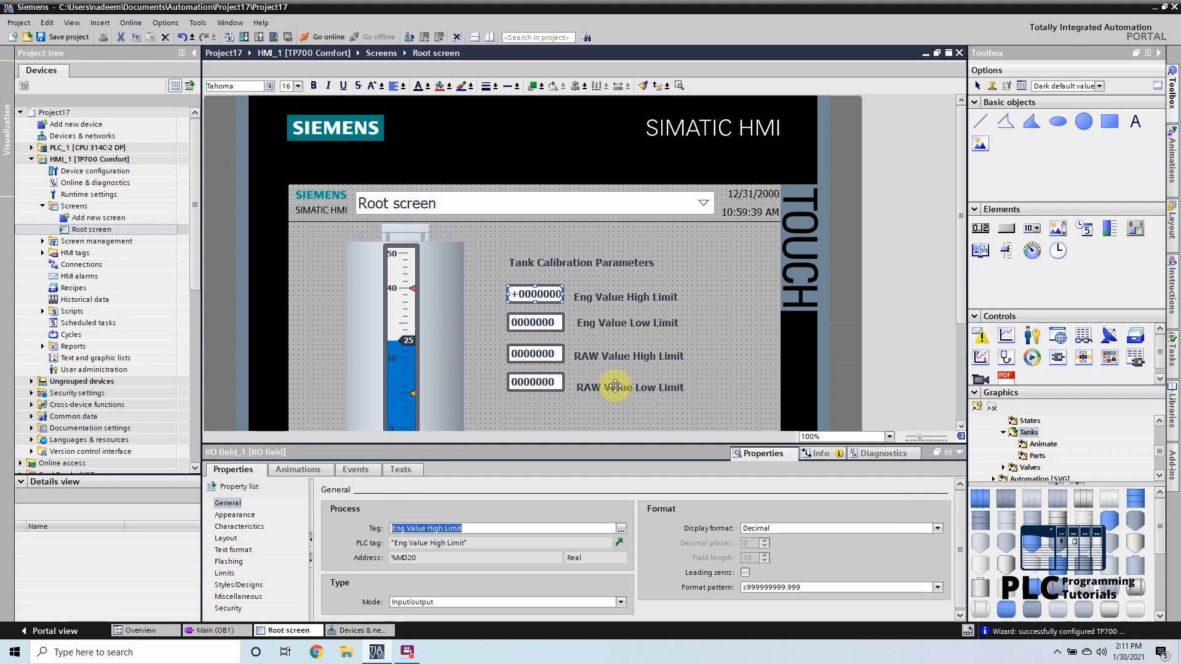
Step: Assign the PLC tag Eng Value Low Limit to the second I/O field
{"action": "left_click", "coordinate": [546, 322]}
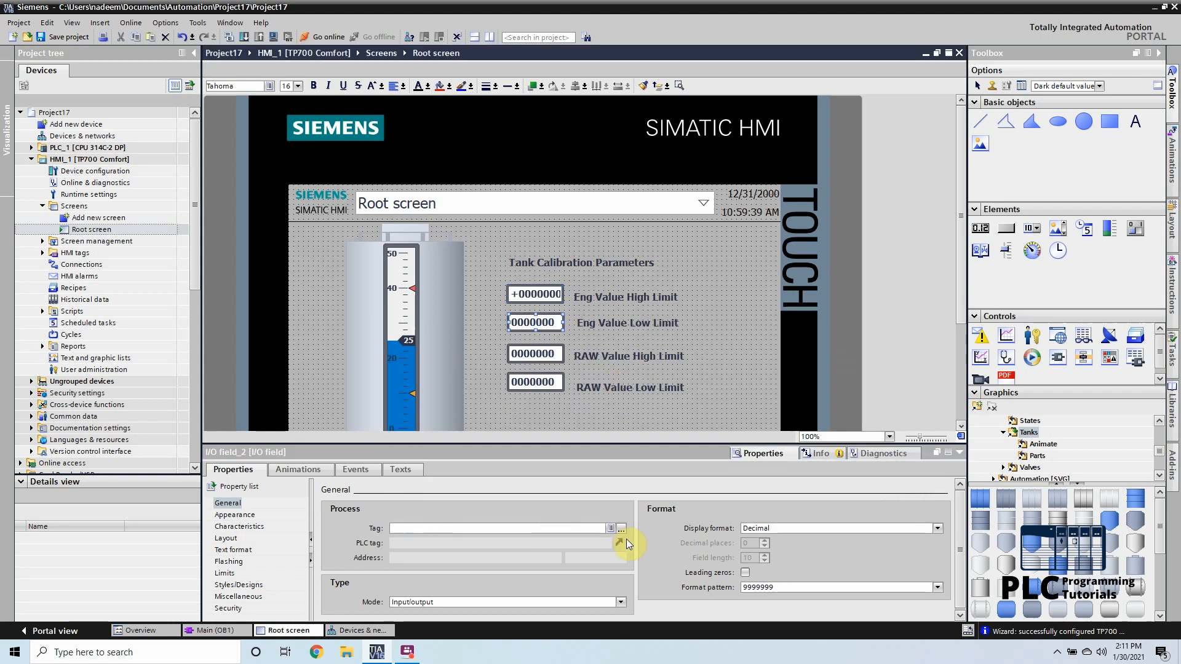
{"action": "left_click", "coordinate": [623, 528]}
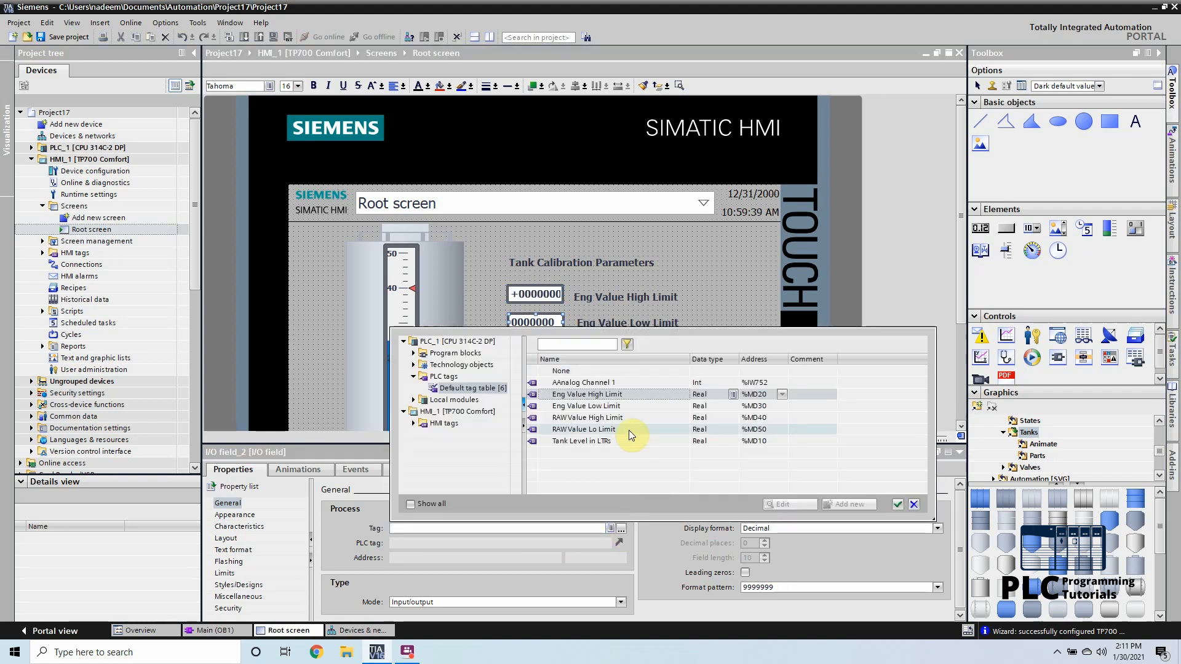
{"action": "left_click", "coordinate": [615, 406]}
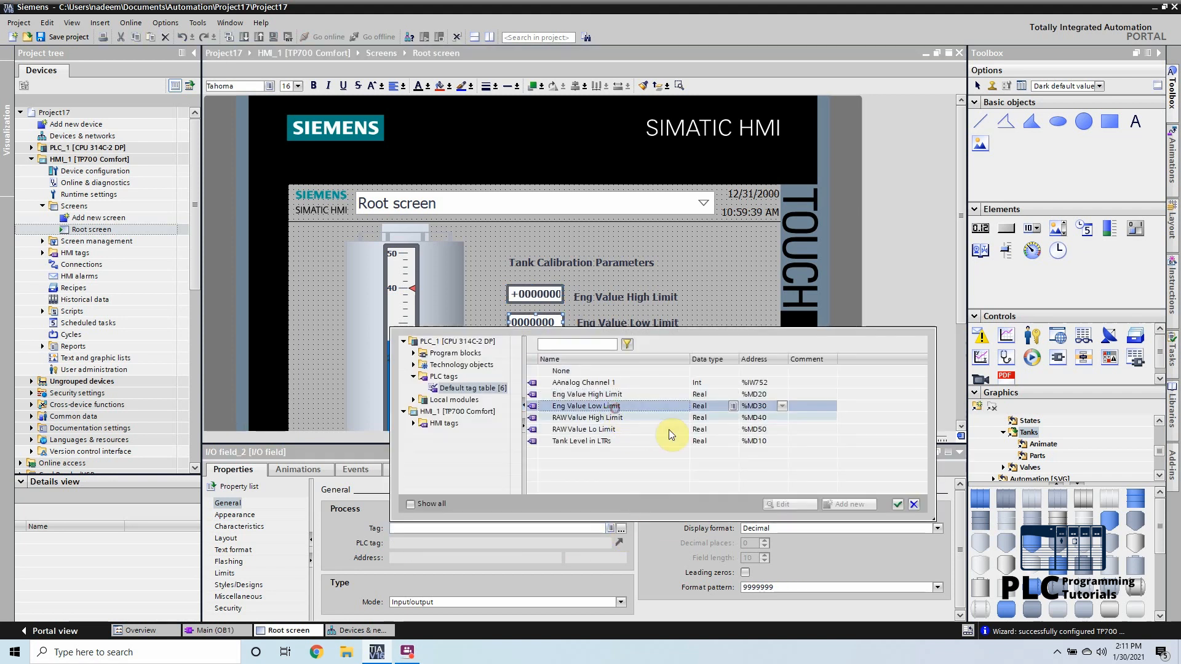
{"action": "left_click", "coordinate": [899, 505]}
Step: Assign the PLC tag RAW Value High Limit to the third I/O field
{"action": "left_click", "coordinate": [536, 353]}
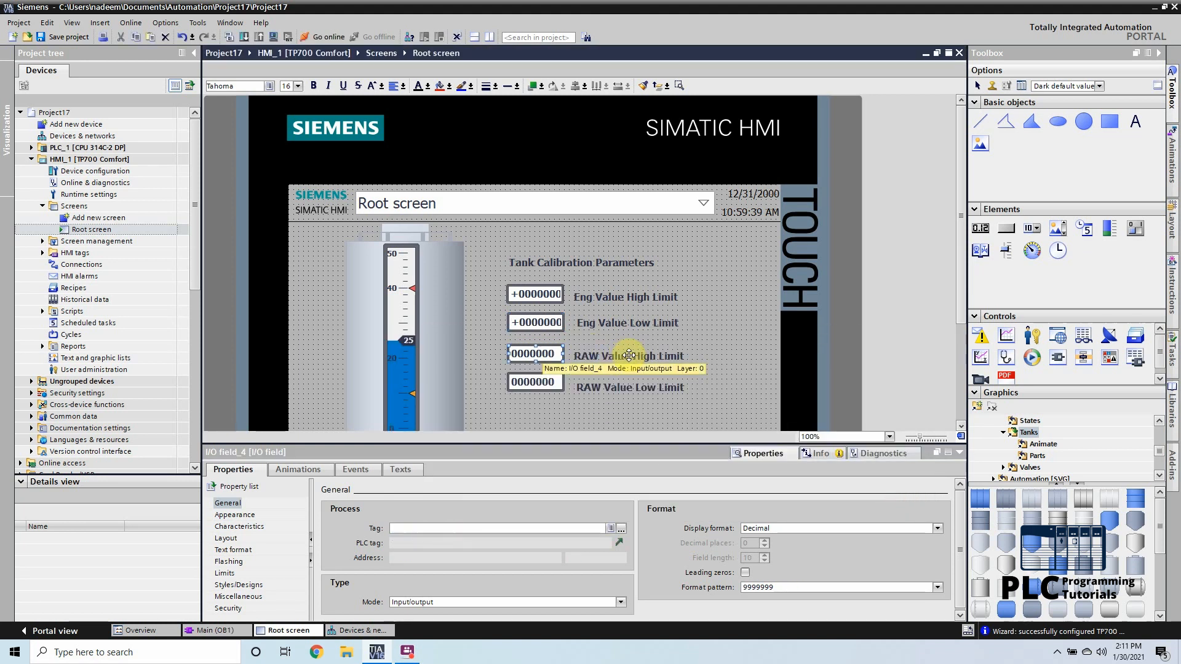
{"action": "left_click", "coordinate": [621, 529]}
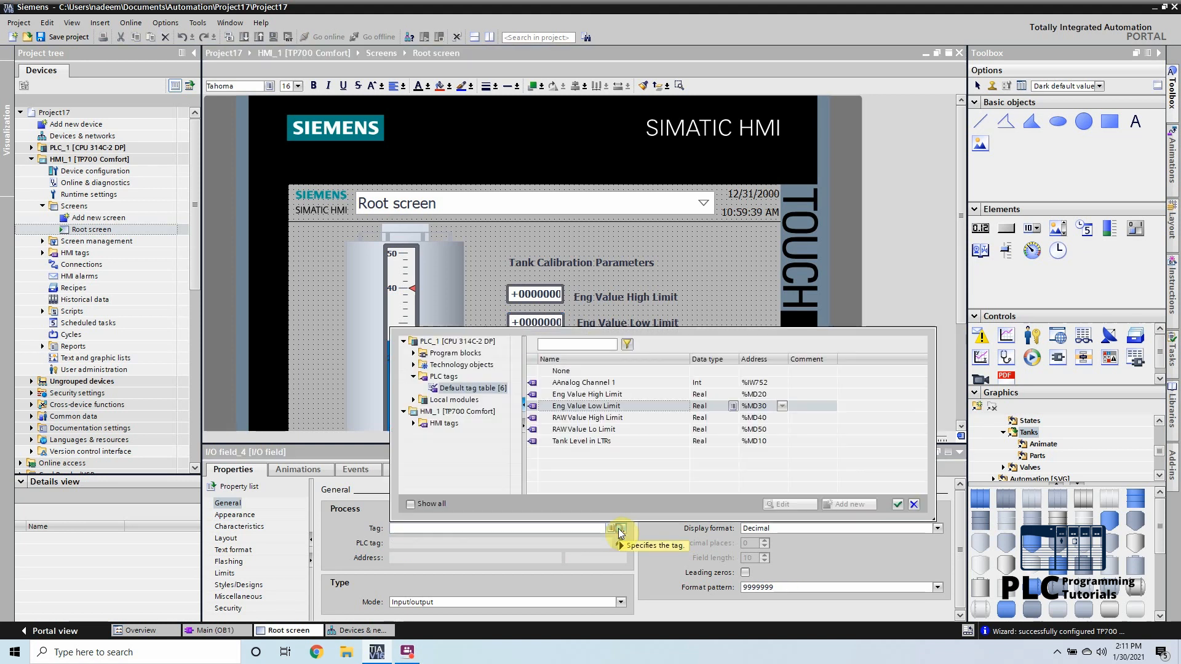
{"action": "left_click", "coordinate": [616, 418]}
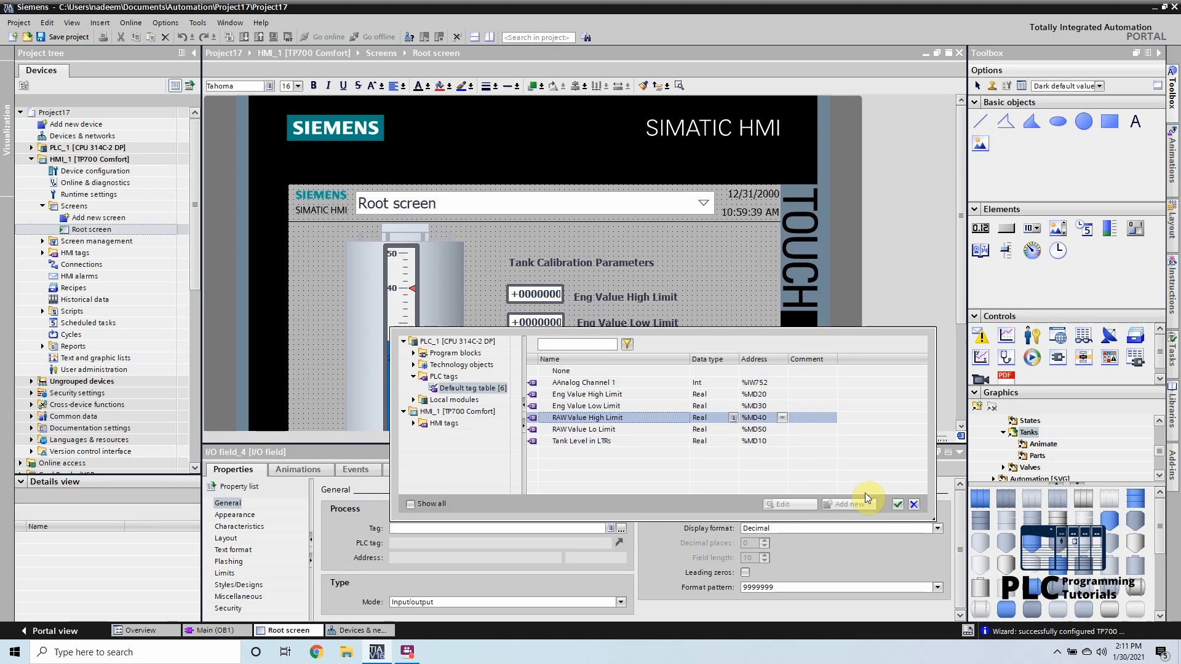
{"action": "left_click", "coordinate": [898, 504]}
Step: Assign the PLC tag RAW Value Lo Limit to the fourth I/O field
{"action": "left_click", "coordinate": [535, 381]}
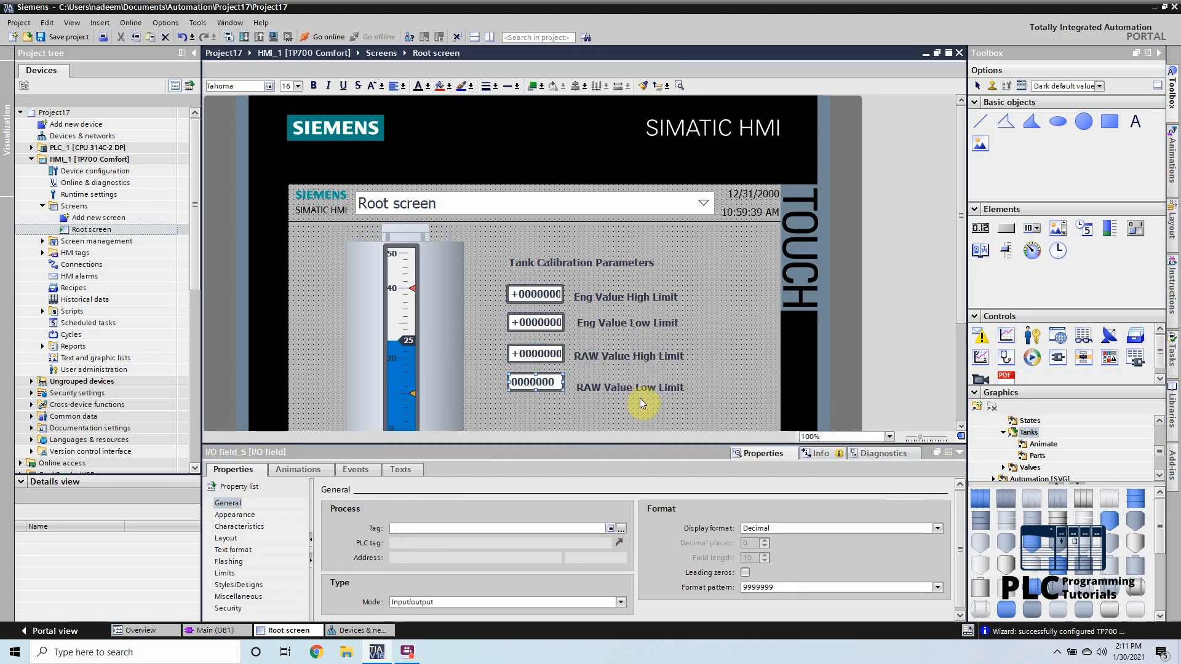
{"action": "left_click", "coordinate": [622, 528]}
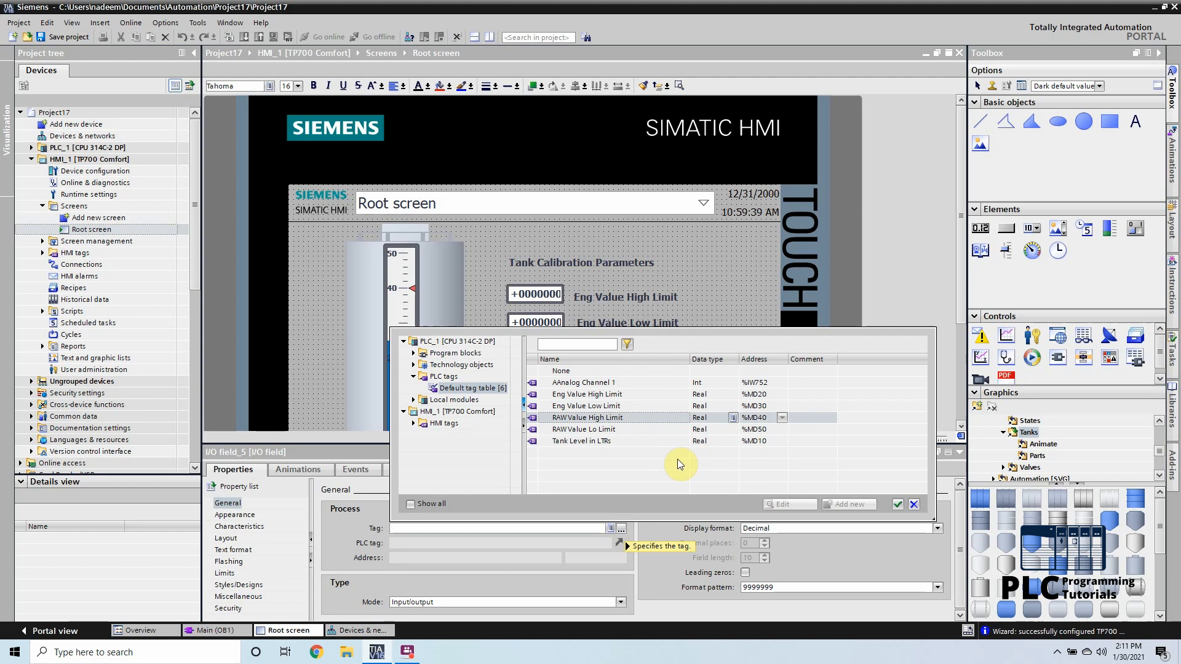
{"action": "left_click", "coordinate": [677, 430]}
{"action": "left_click", "coordinate": [898, 504]}
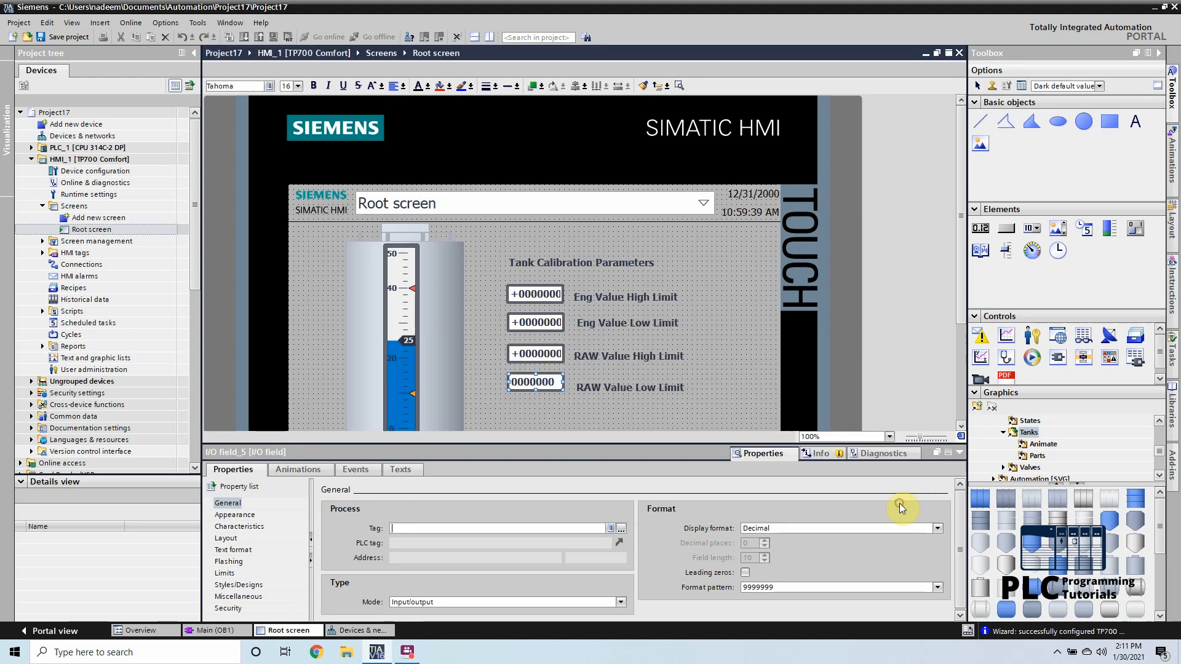
{"action": "left_click", "coordinate": [750, 397]}
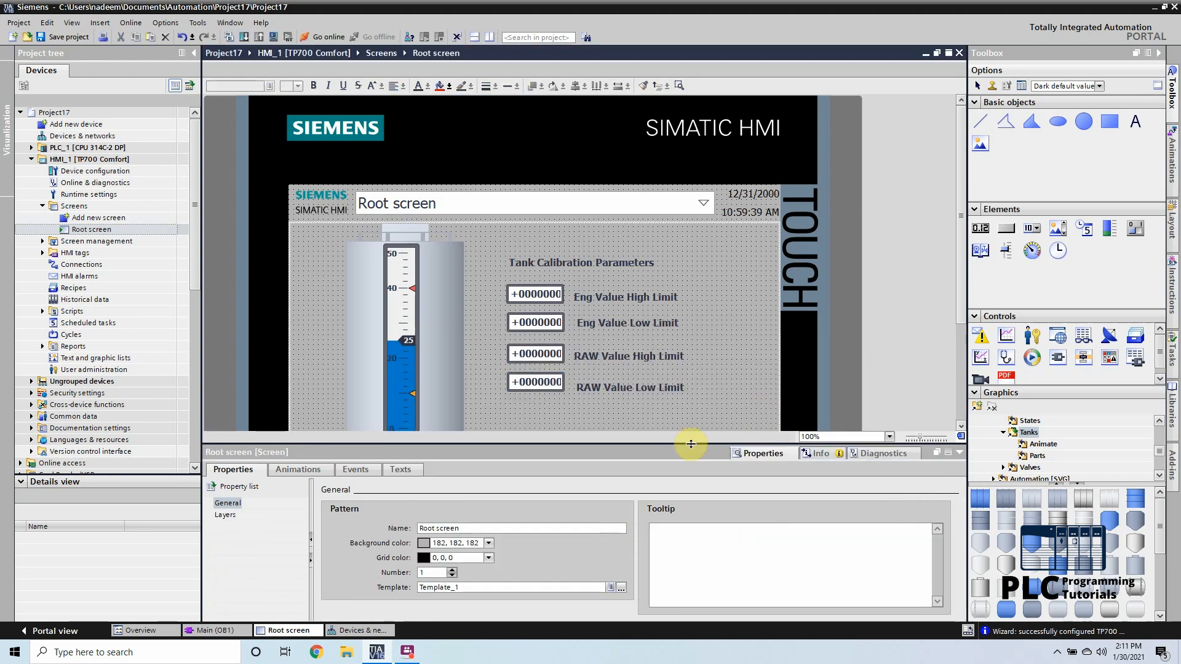
Step: Enlarge the screen editing area, collapse the HMI_1 device in the project tree and save the project
{"action": "left_click_drag", "start_coordinate": [695, 466], "coordinate": [696, 509]}
{"action": "left_click", "coordinate": [31, 159]}
{"action": "left_click", "coordinate": [65, 38]}
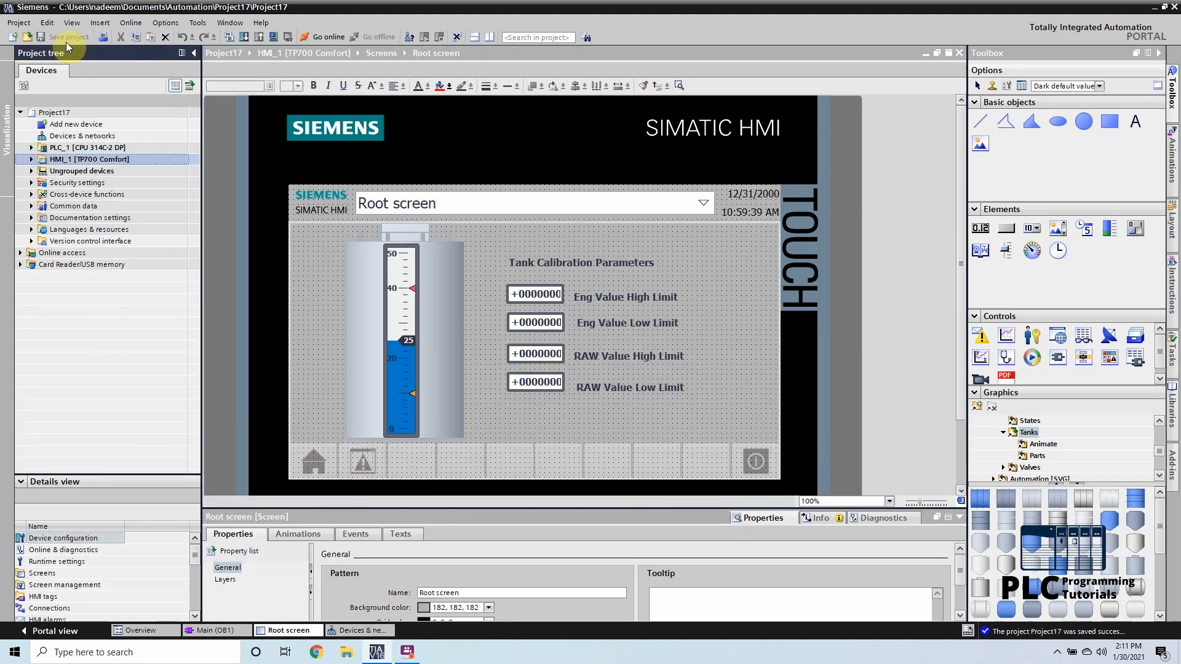
Step: Start the simulation of PLC_1, search for the accessible MPI device and load the program into the simulated CPU
{"action": "left_click", "coordinate": [88, 148]}
{"action": "left_click", "coordinate": [273, 38]}
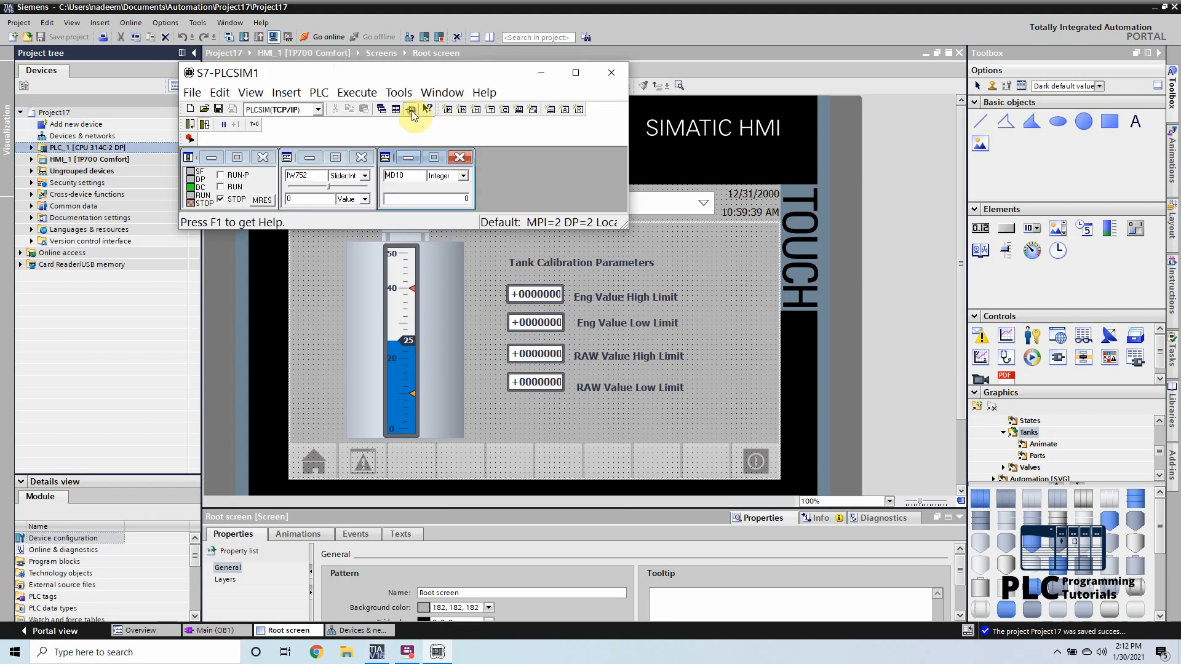
{"action": "left_click", "coordinate": [781, 417]}
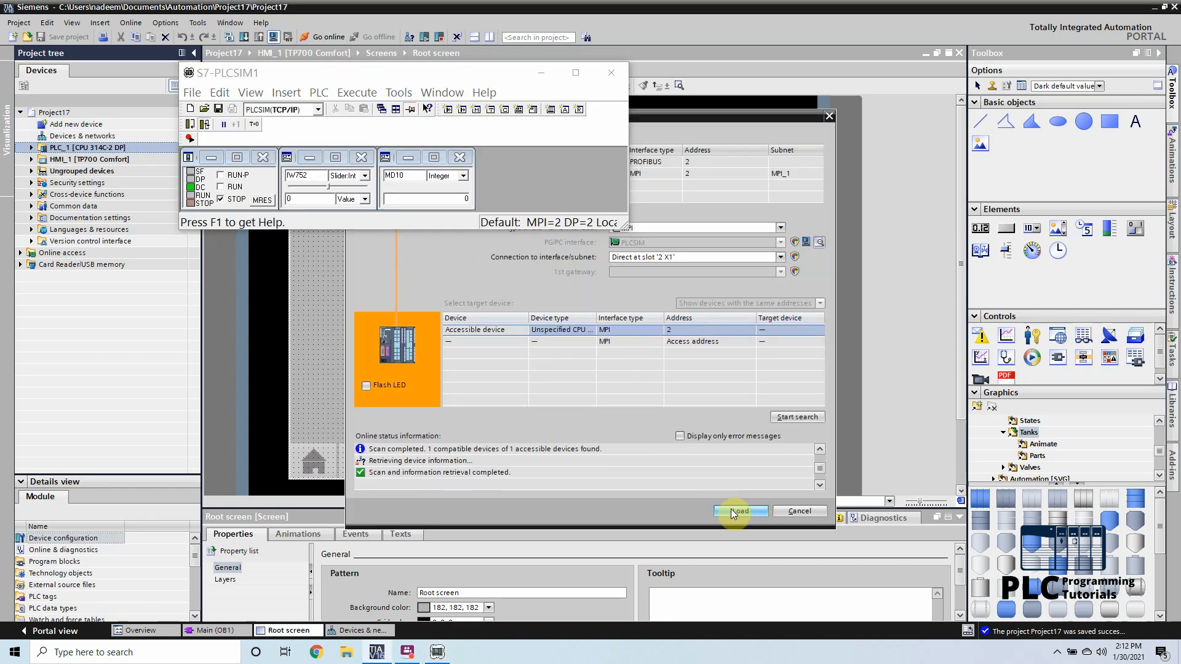
{"action": "left_click", "coordinate": [733, 510]}
{"action": "left_click", "coordinate": [733, 512]}
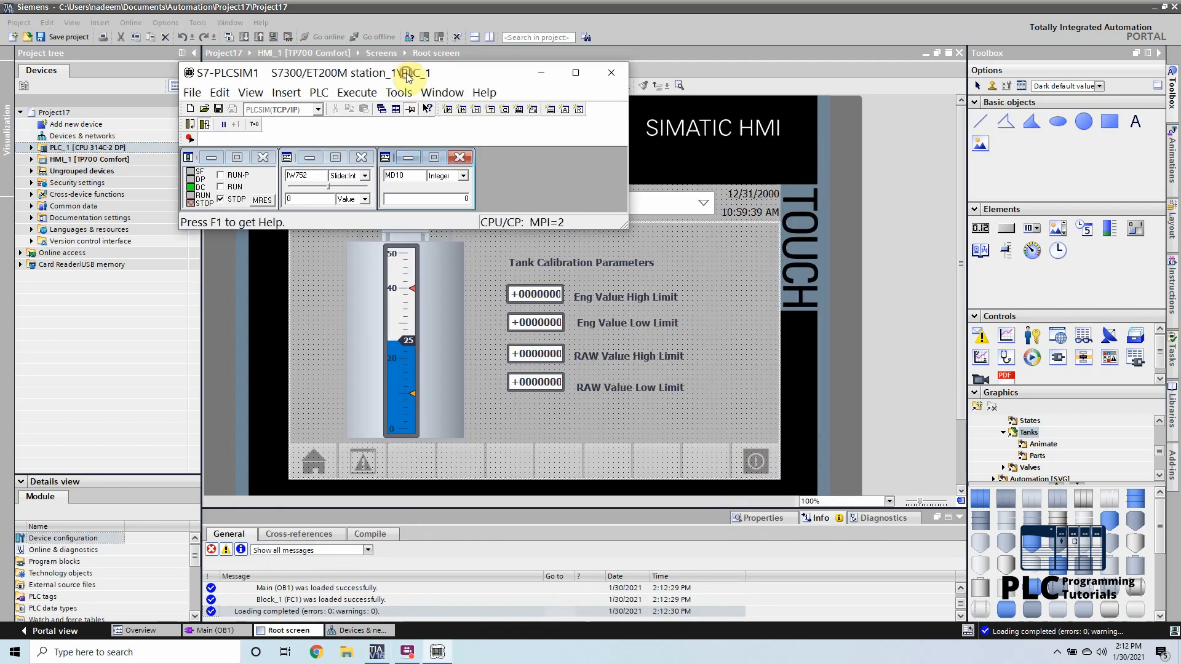
Step: Switch the simulated CPU to RUN and start the runtime simulation of HMI_1, keeping both simulation windows in view
{"action": "left_click_drag", "start_coordinate": [258, 72], "coordinate": [456, 84]}
{"action": "left_click", "coordinate": [433, 199]}
{"action": "left_click", "coordinate": [93, 159]}
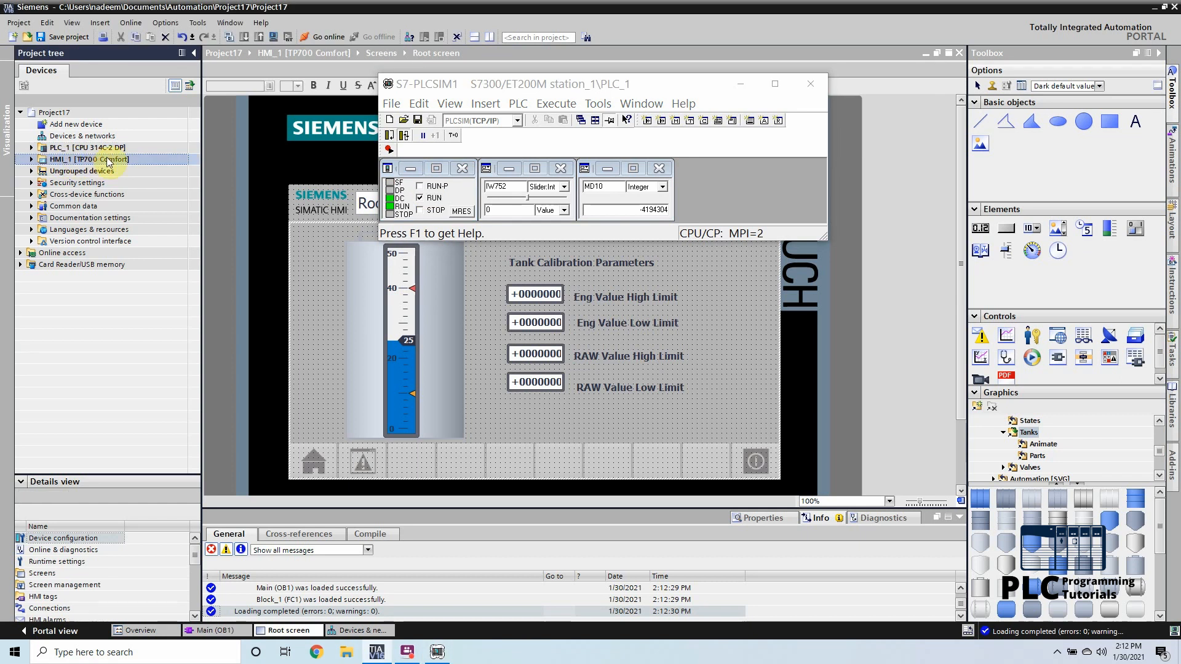
{"action": "left_click", "coordinate": [274, 38]}
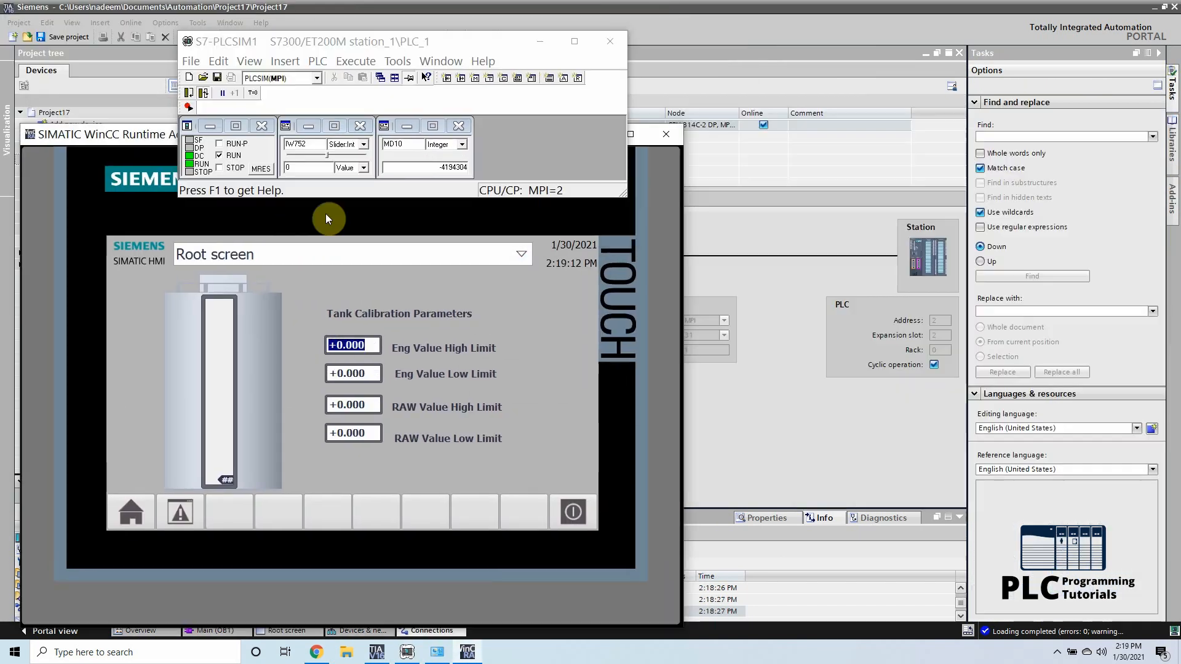
{"action": "left_click_drag", "start_coordinate": [370, 41], "coordinate": [328, 67]}
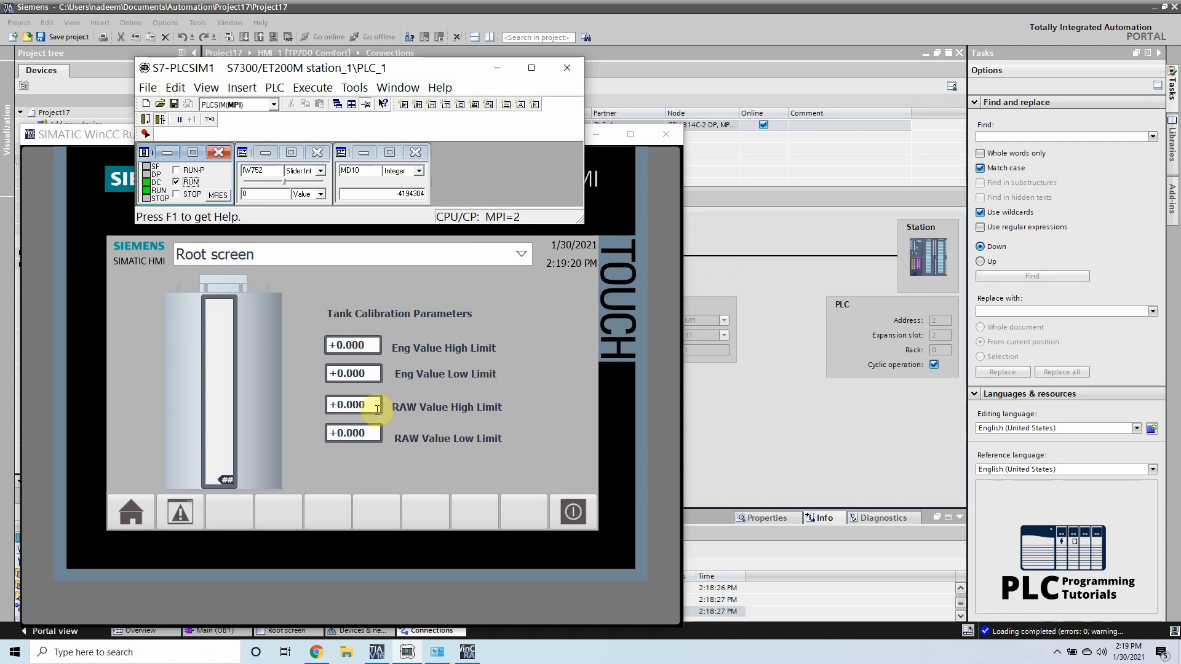
Step: Set the Eng Value High Limit to 50 on the simulated HMI screen
{"action": "left_click", "coordinate": [348, 344]}
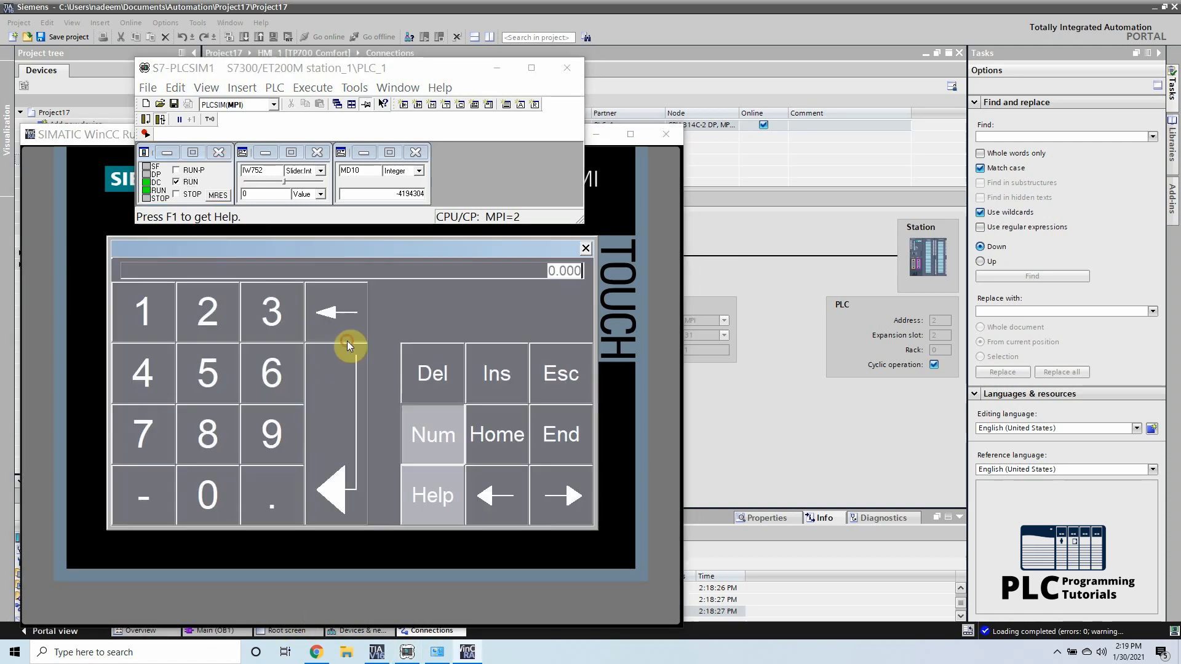
{"action": "left_click", "coordinate": [221, 400]}
{"action": "left_click", "coordinate": [212, 510]}
{"action": "left_click", "coordinate": [342, 458]}
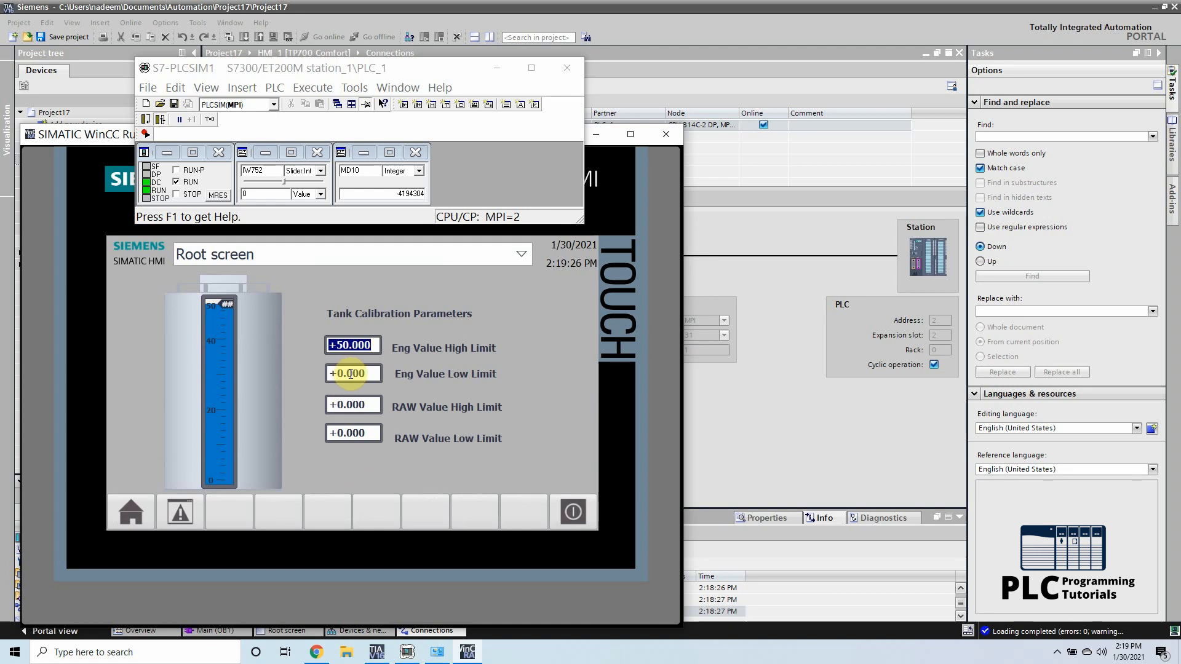
Step: Set the RAW Value High Limit to 32727 on the simulated HMI screen
{"action": "left_click", "coordinate": [348, 407]}
{"action": "left_click", "coordinate": [284, 321]}
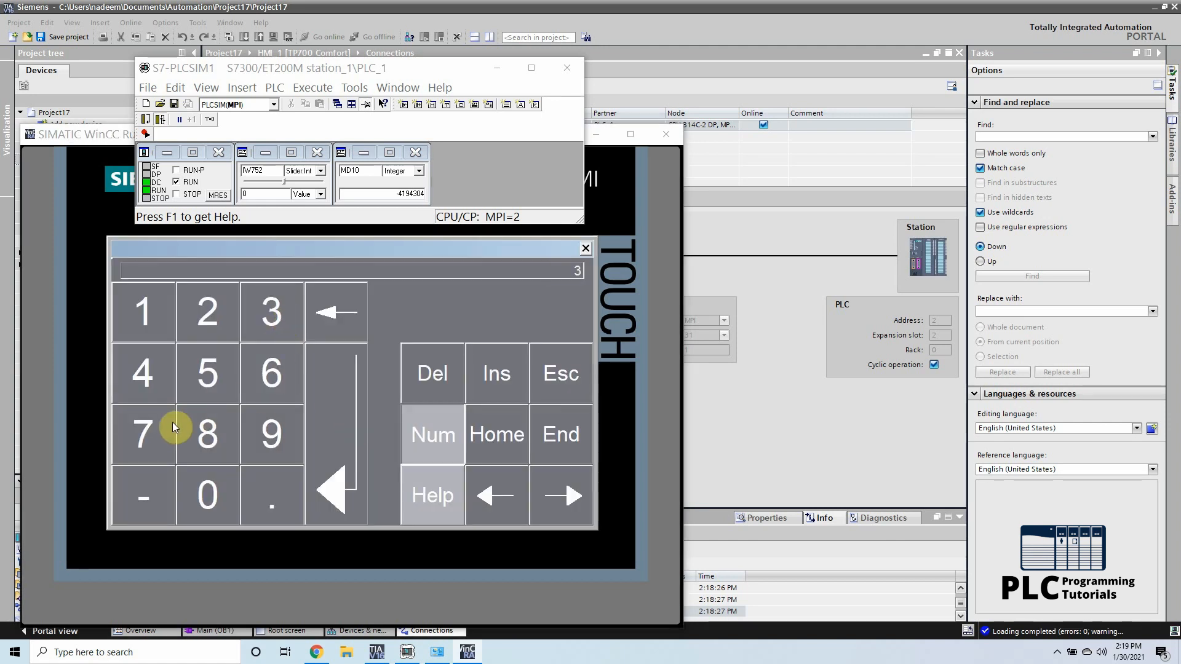
{"action": "left_click", "coordinate": [187, 331]}
{"action": "left_click", "coordinate": [148, 437]}
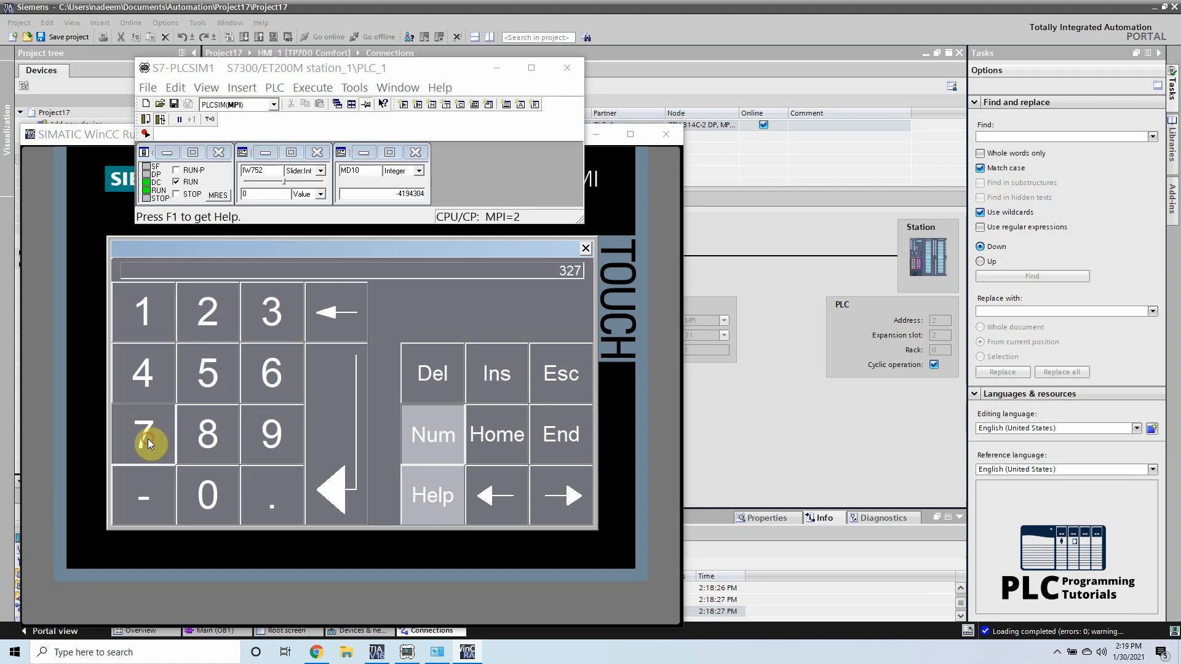
{"action": "left_click", "coordinate": [205, 326]}
{"action": "left_click", "coordinate": [149, 432]}
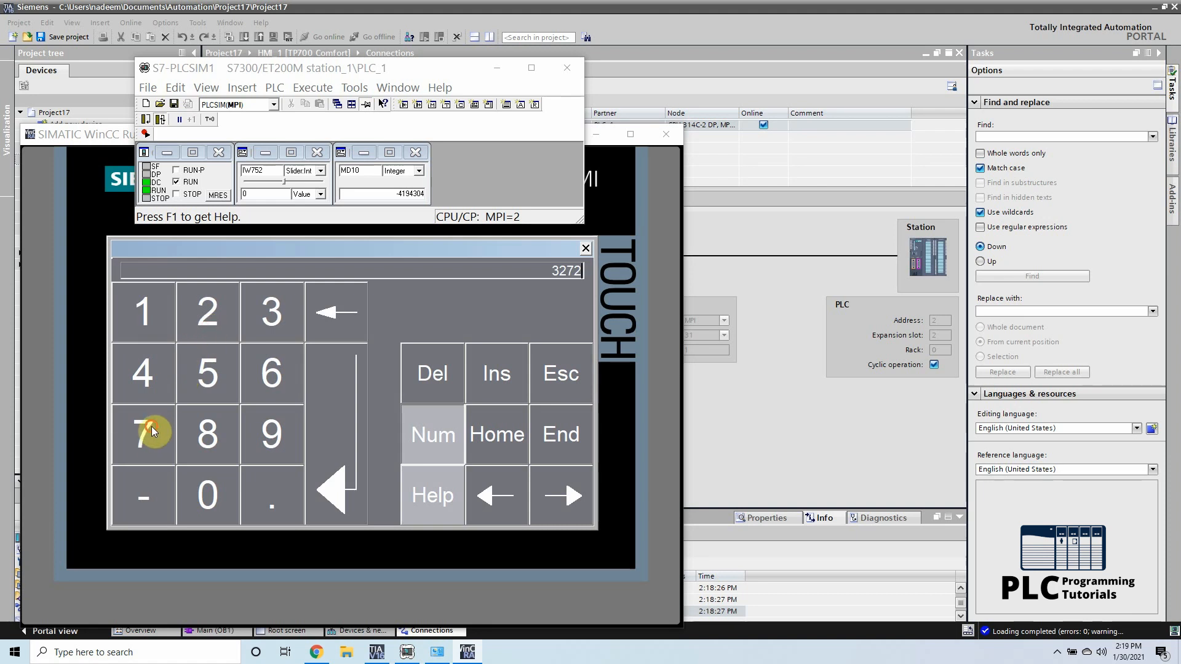
{"action": "left_click", "coordinate": [336, 396]}
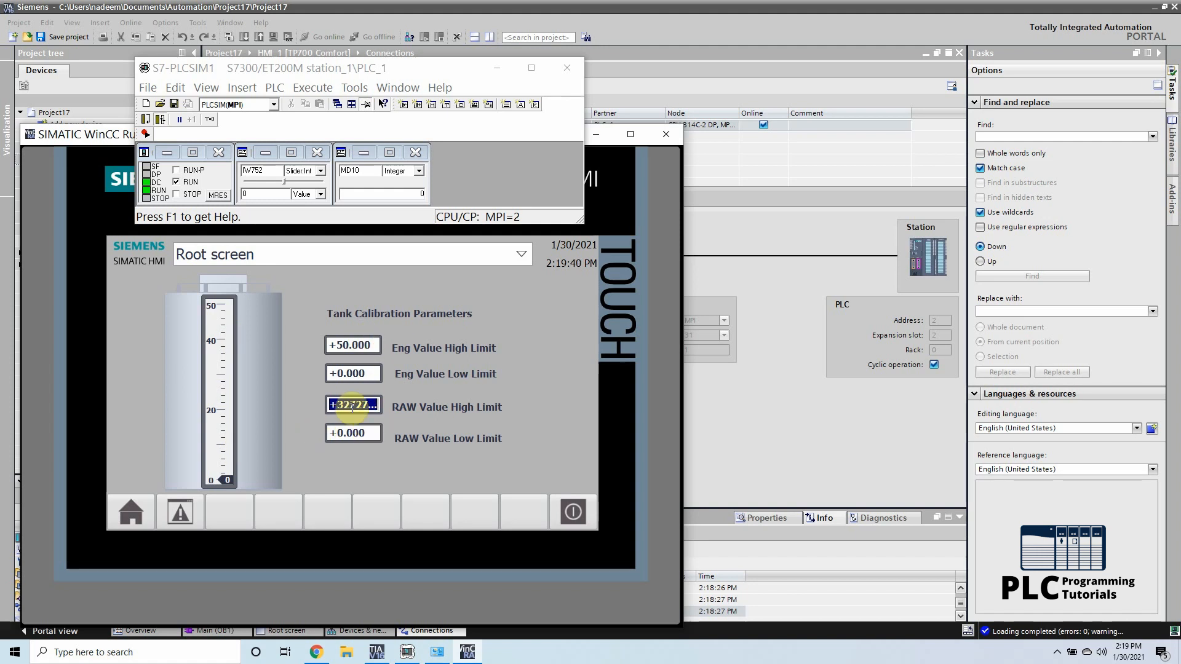
Step: Adjust the simulated analog input IW752 to about 1560 and set the RAW Value Low Limit to 1560
{"action": "left_click", "coordinate": [285, 182]}
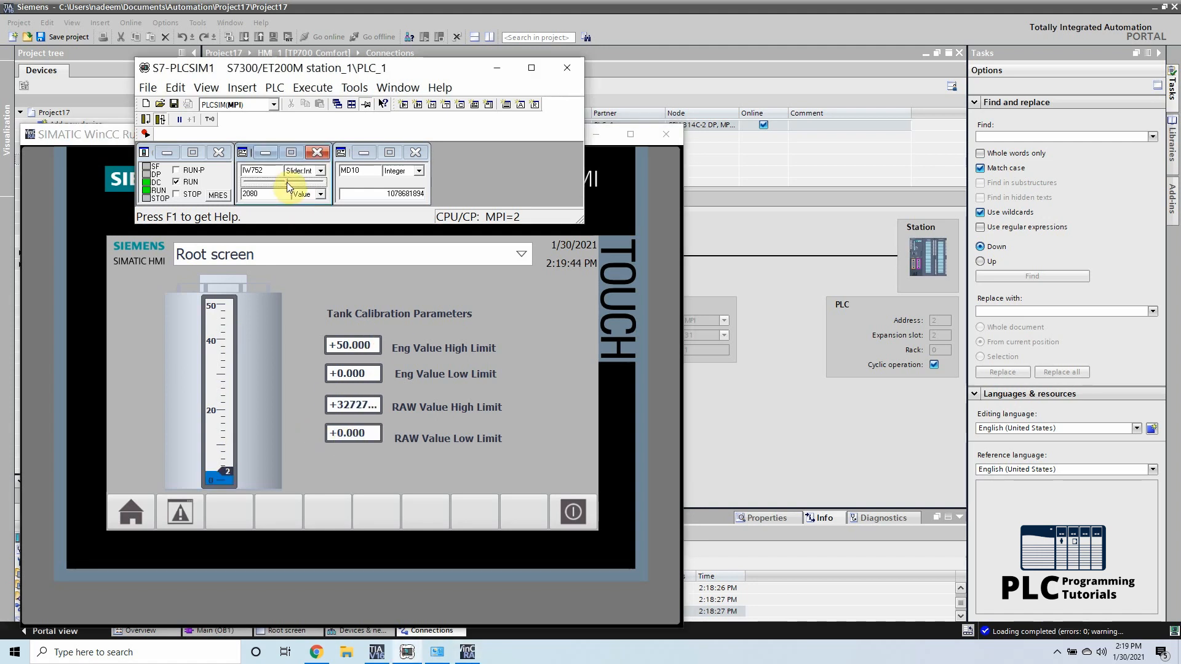
{"action": "mouse_move", "coordinate": [287, 182]}
{"action": "left_mouse_down"}
{"action": "mouse_move", "coordinate": [323, 183]}
{"action": "mouse_move", "coordinate": [284, 189]}
{"action": "left_mouse_up"}
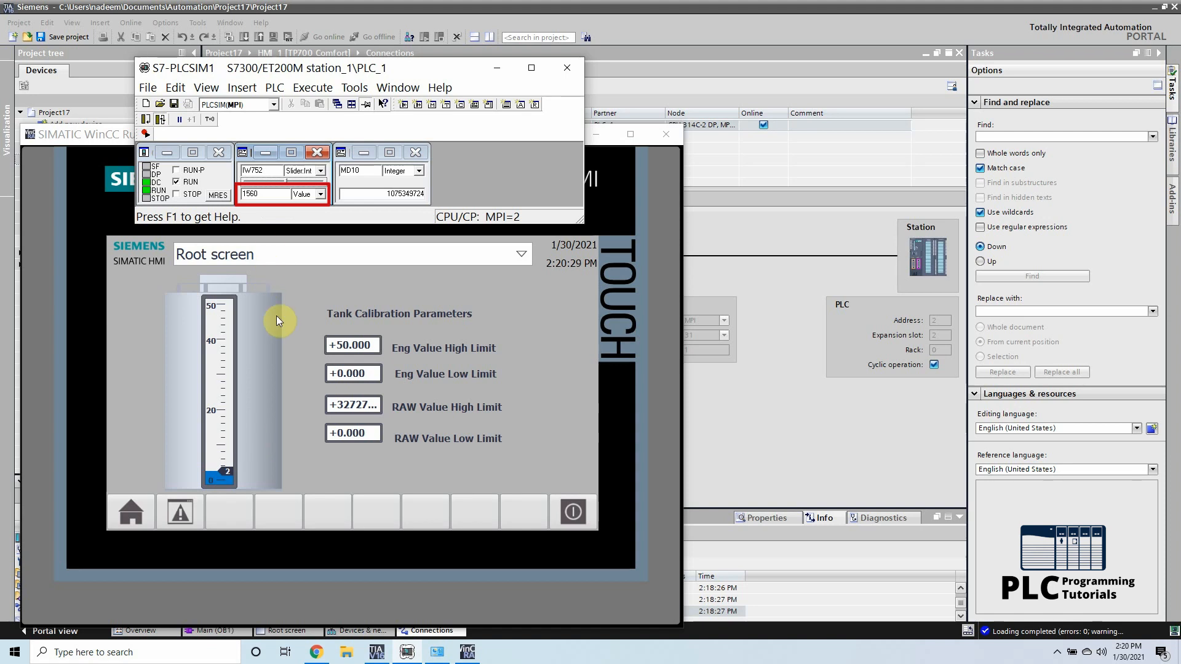
{"action": "left_click", "coordinate": [349, 434]}
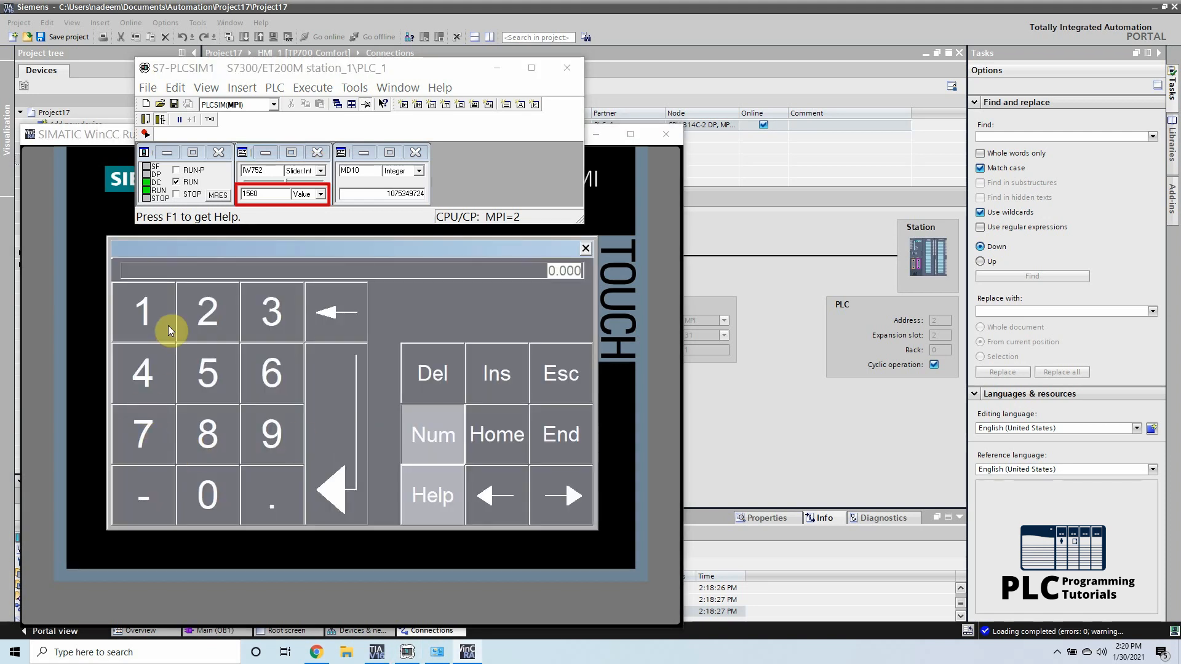
{"action": "left_click", "coordinate": [168, 326]}
{"action": "left_click", "coordinate": [230, 377]}
{"action": "left_click", "coordinate": [289, 368]}
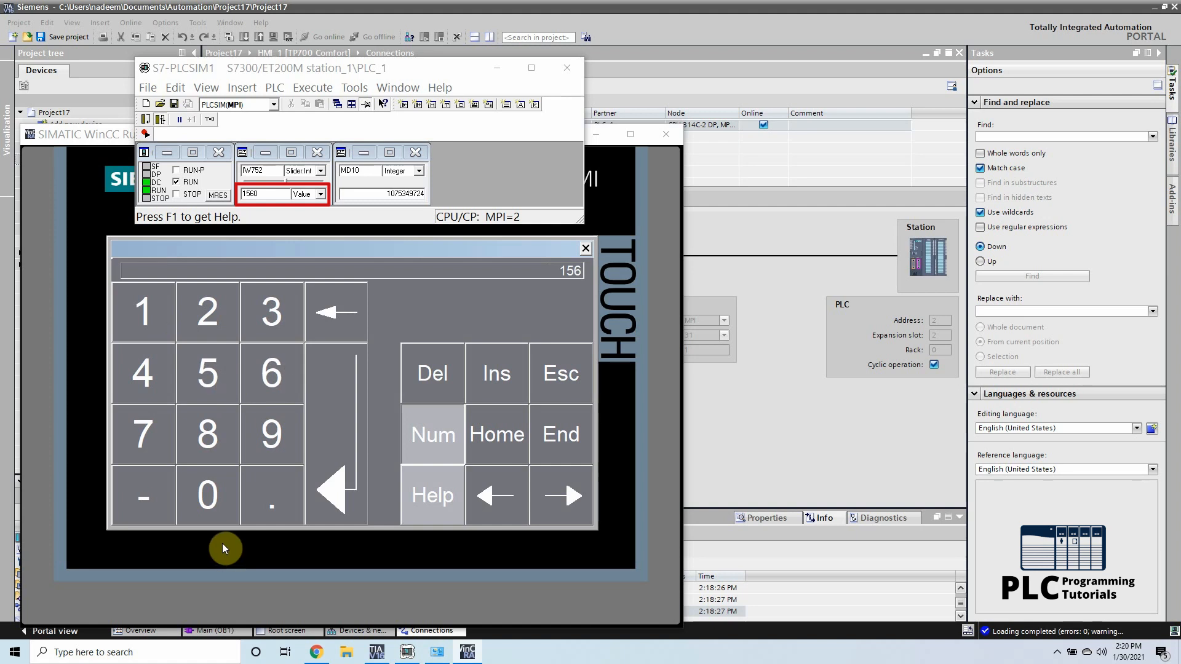
{"action": "left_click", "coordinate": [211, 507]}
{"action": "left_click", "coordinate": [328, 471]}
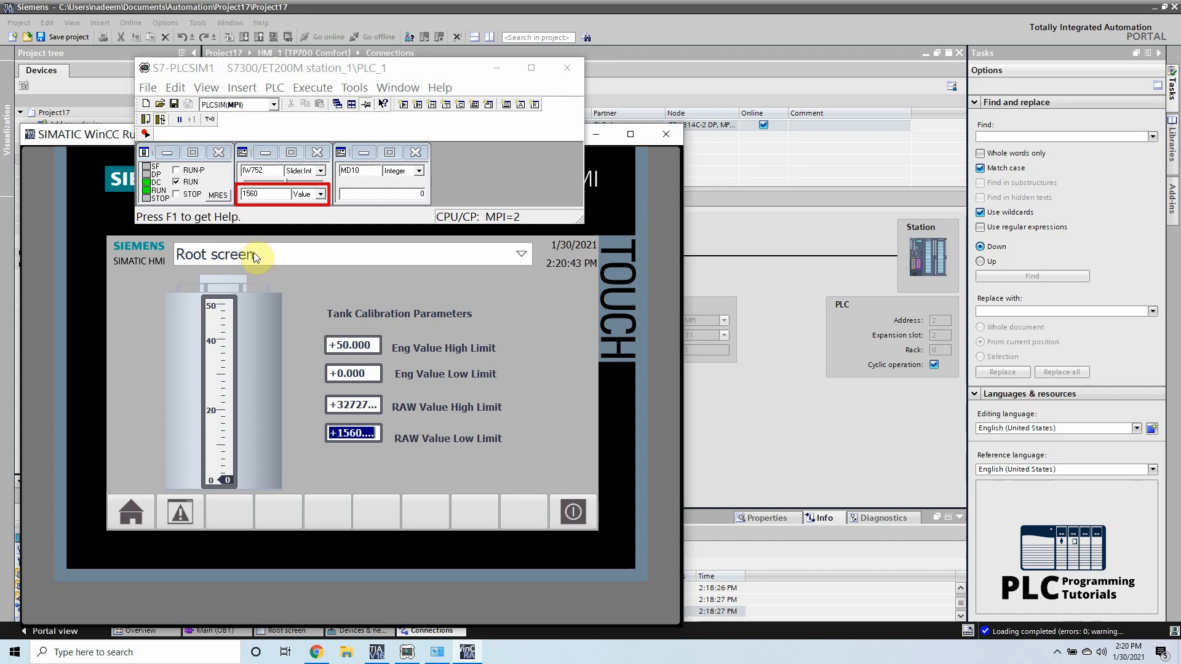
Step: Raise the simulated input IW752 to about 18204 and reset the RAW Value Low Limit to 0
{"action": "left_click", "coordinate": [292, 186]}
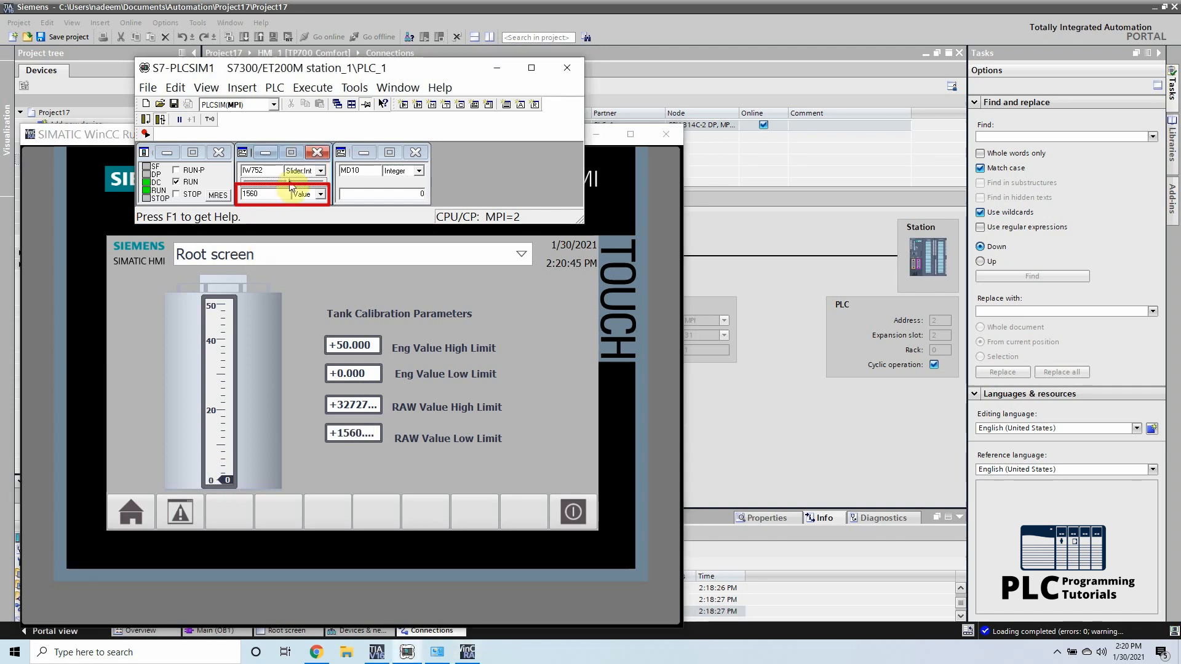
{"action": "mouse_move", "coordinate": [290, 184]}
{"action": "left_mouse_down"}
{"action": "mouse_move", "coordinate": [324, 183]}
{"action": "mouse_move", "coordinate": [305, 180]}
{"action": "left_mouse_up"}
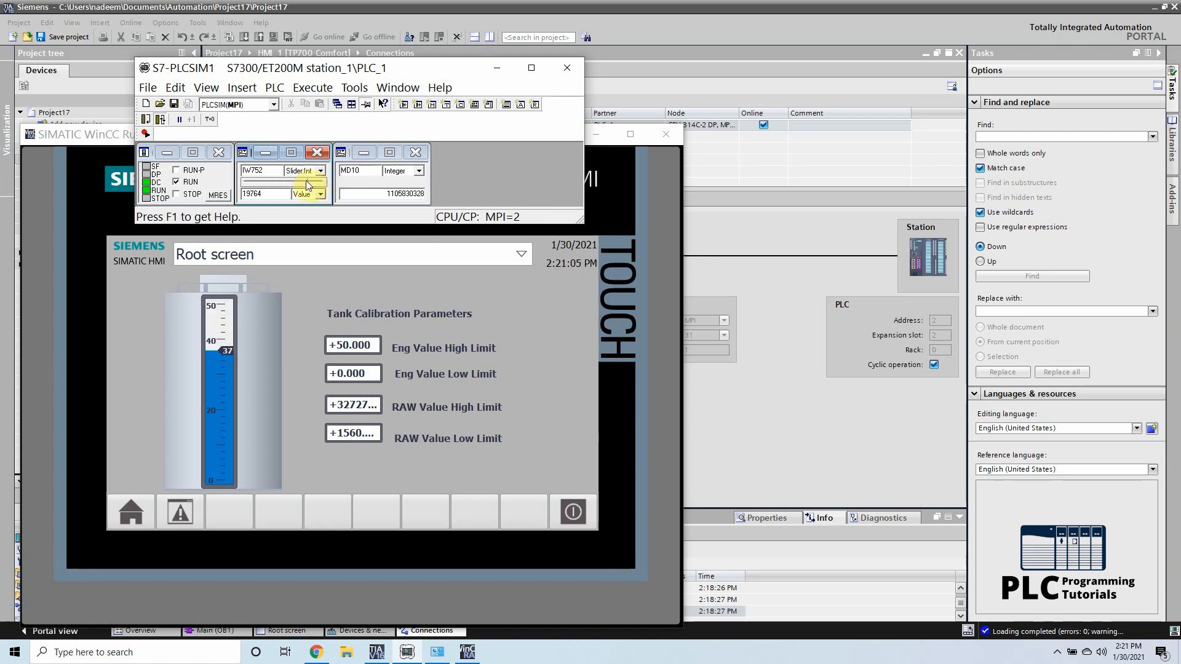
{"action": "left_click", "coordinate": [352, 435]}
{"action": "left_click", "coordinate": [214, 492]}
{"action": "left_click", "coordinate": [335, 494]}
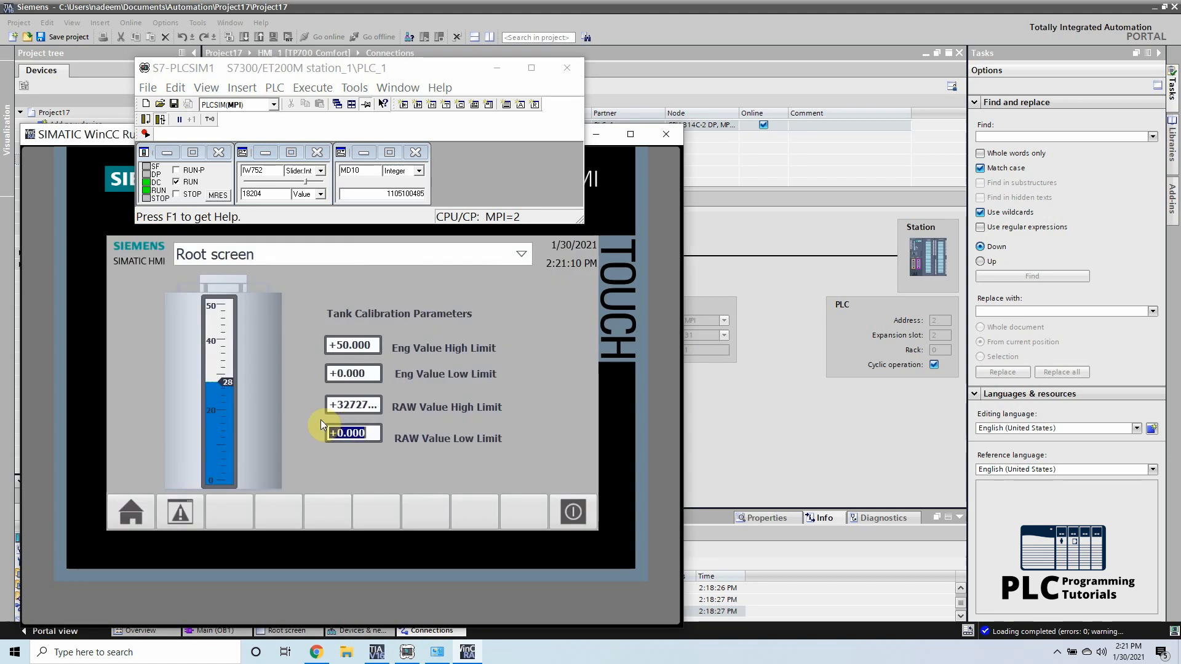
Step: Lower the simulated input IW752 to about 15083 and set the Eng Value High Limit to 100
{"action": "mouse_move", "coordinate": [304, 182]}
{"action": "left_mouse_down"}
{"action": "mouse_move", "coordinate": [283, 182]}
{"action": "mouse_move", "coordinate": [301, 184]}
{"action": "left_mouse_up"}
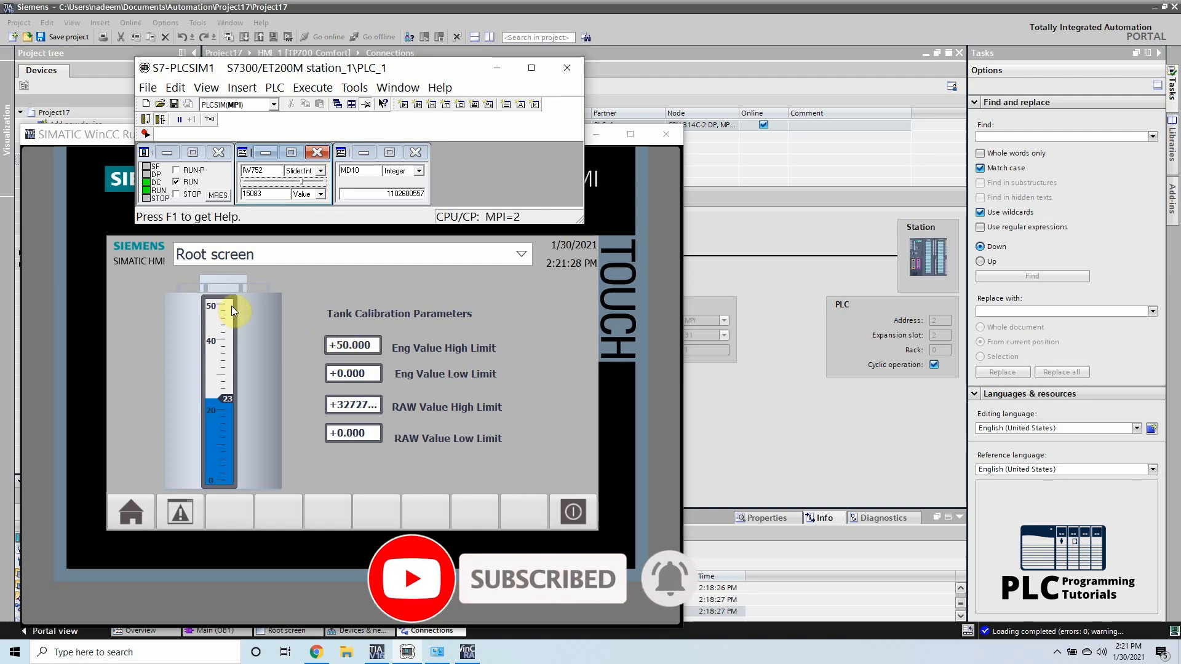
{"action": "left_click", "coordinate": [335, 345]}
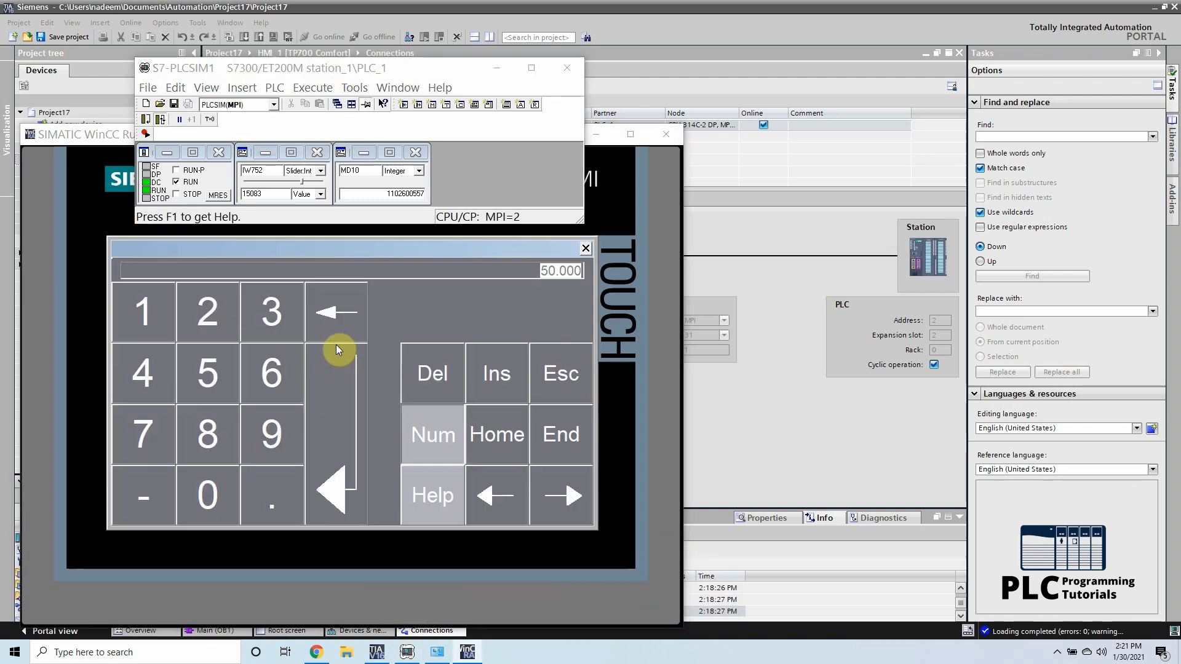
{"action": "left_click", "coordinate": [138, 305]}
{"action": "left_click", "coordinate": [215, 479]}
{"action": "left_click", "coordinate": [215, 479]}
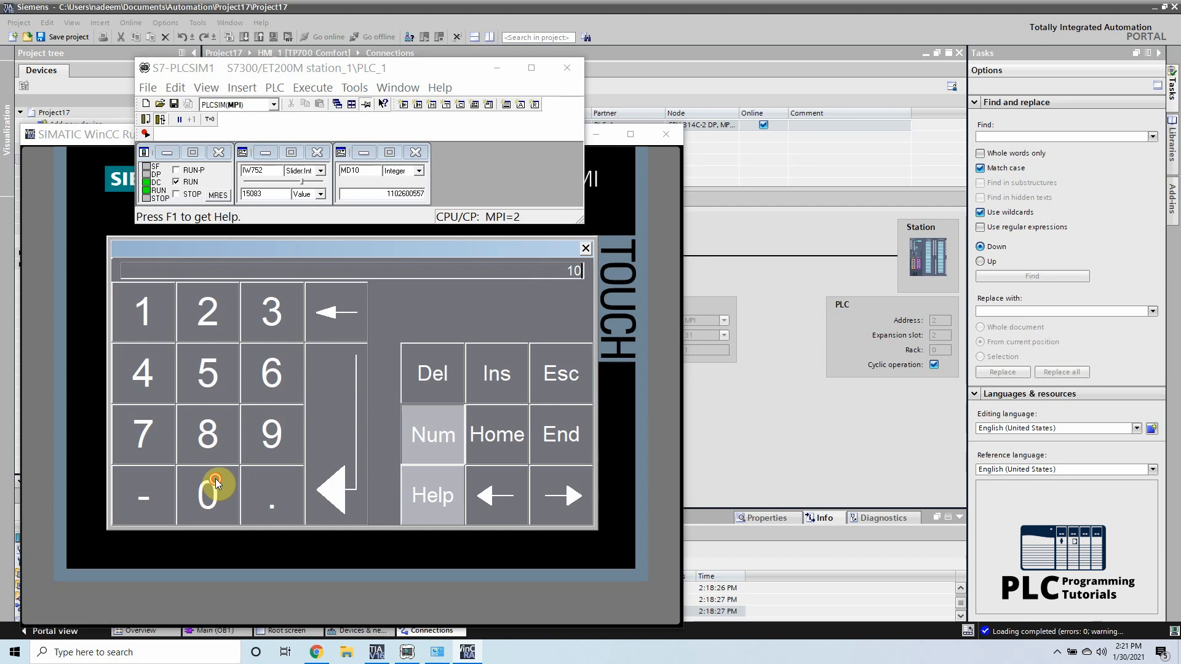
{"action": "left_click", "coordinate": [306, 440]}
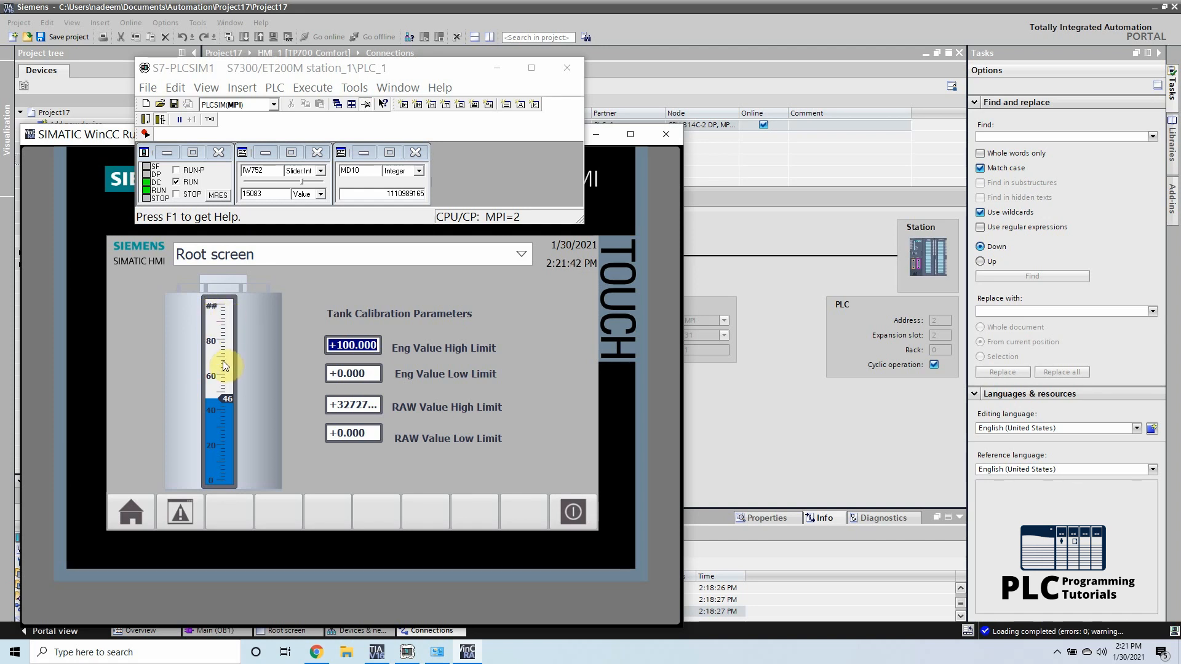
Step: Test the level bar by raising the simulated input IW752 to about 32247 and lowering it to about 23405
{"action": "left_click_drag", "start_coordinate": [301, 183], "coordinate": [322, 185]}
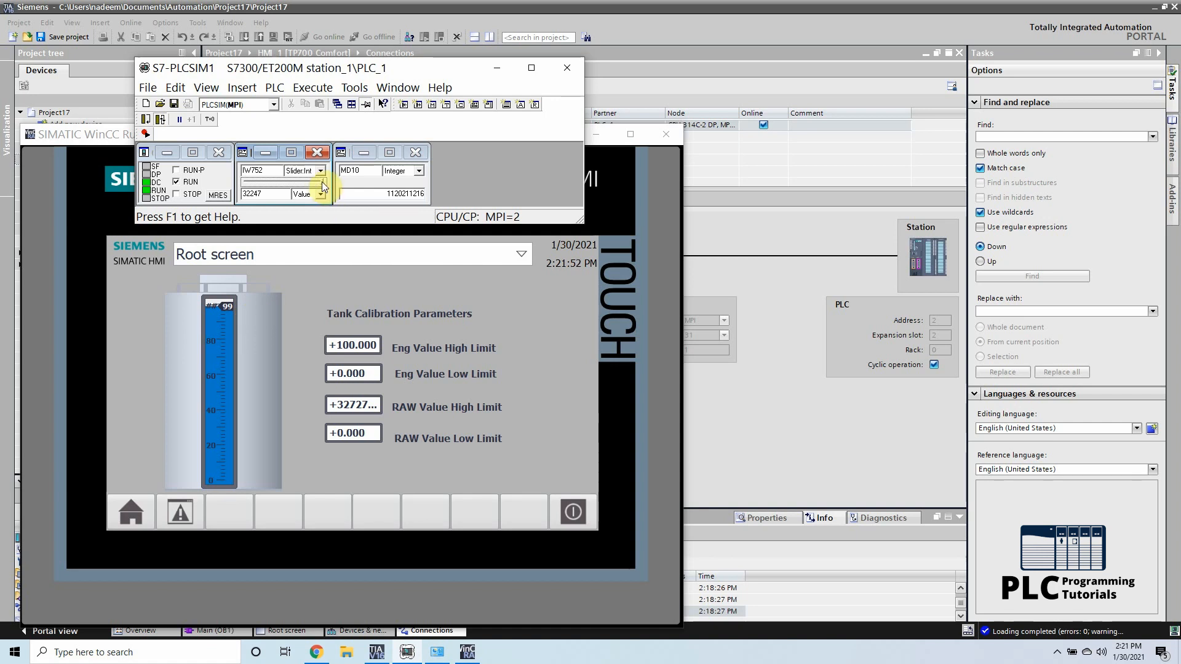
{"action": "left_click_drag", "start_coordinate": [322, 182], "coordinate": [312, 187]}
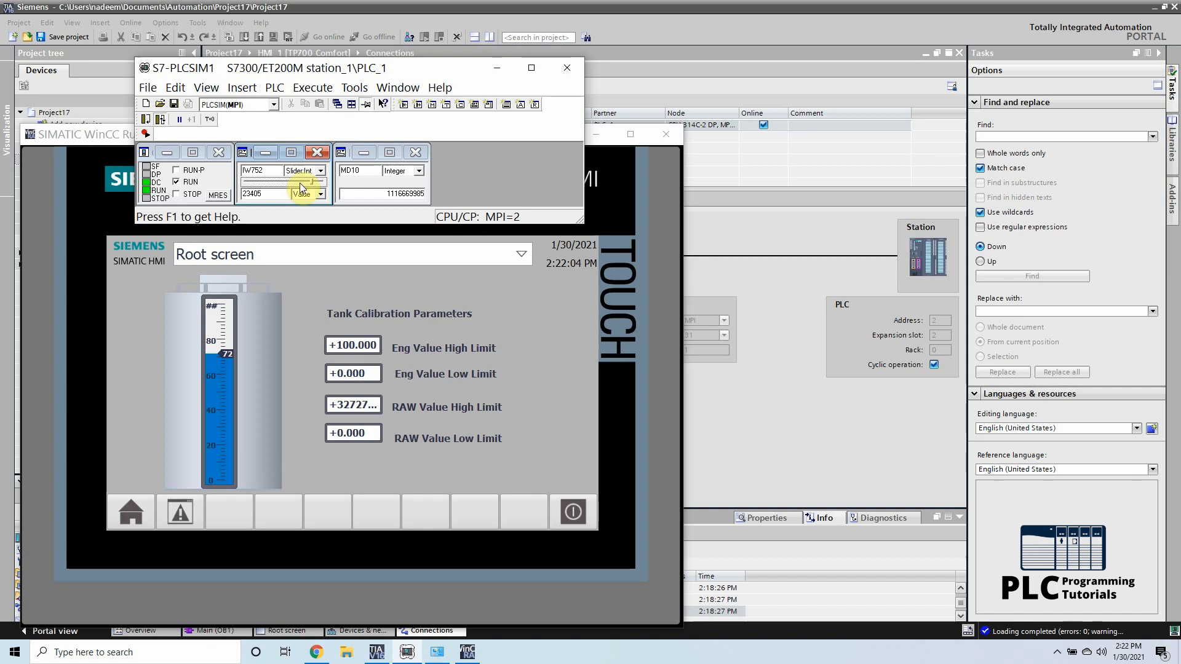
{"action": "left_click", "coordinate": [338, 67]}
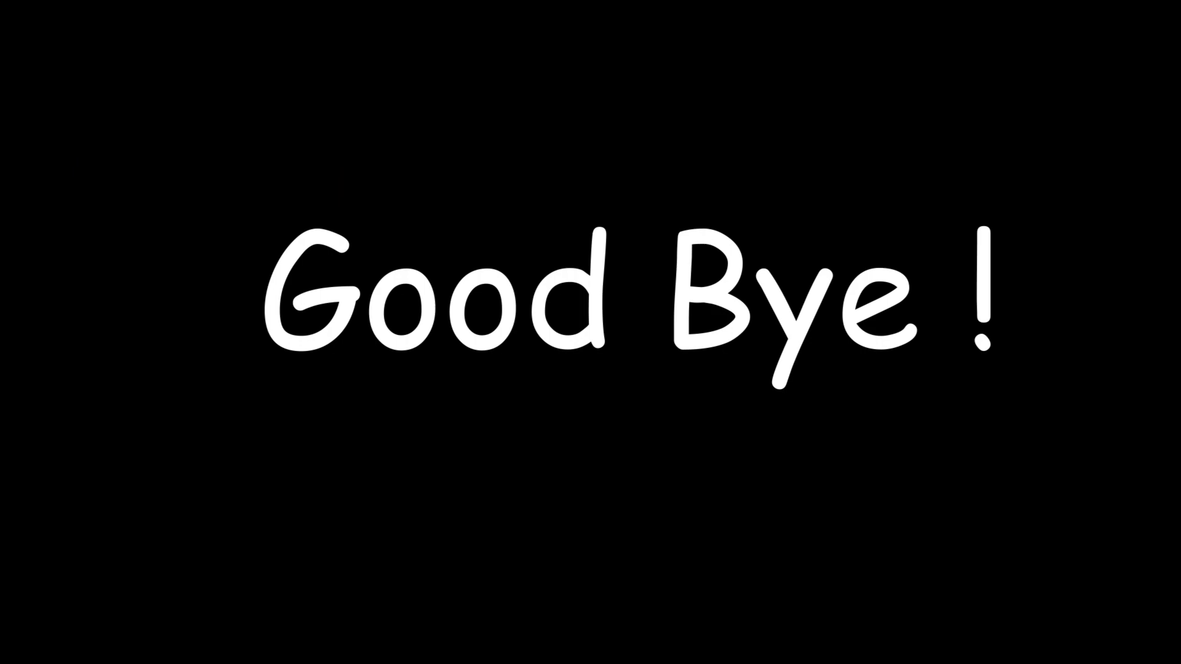